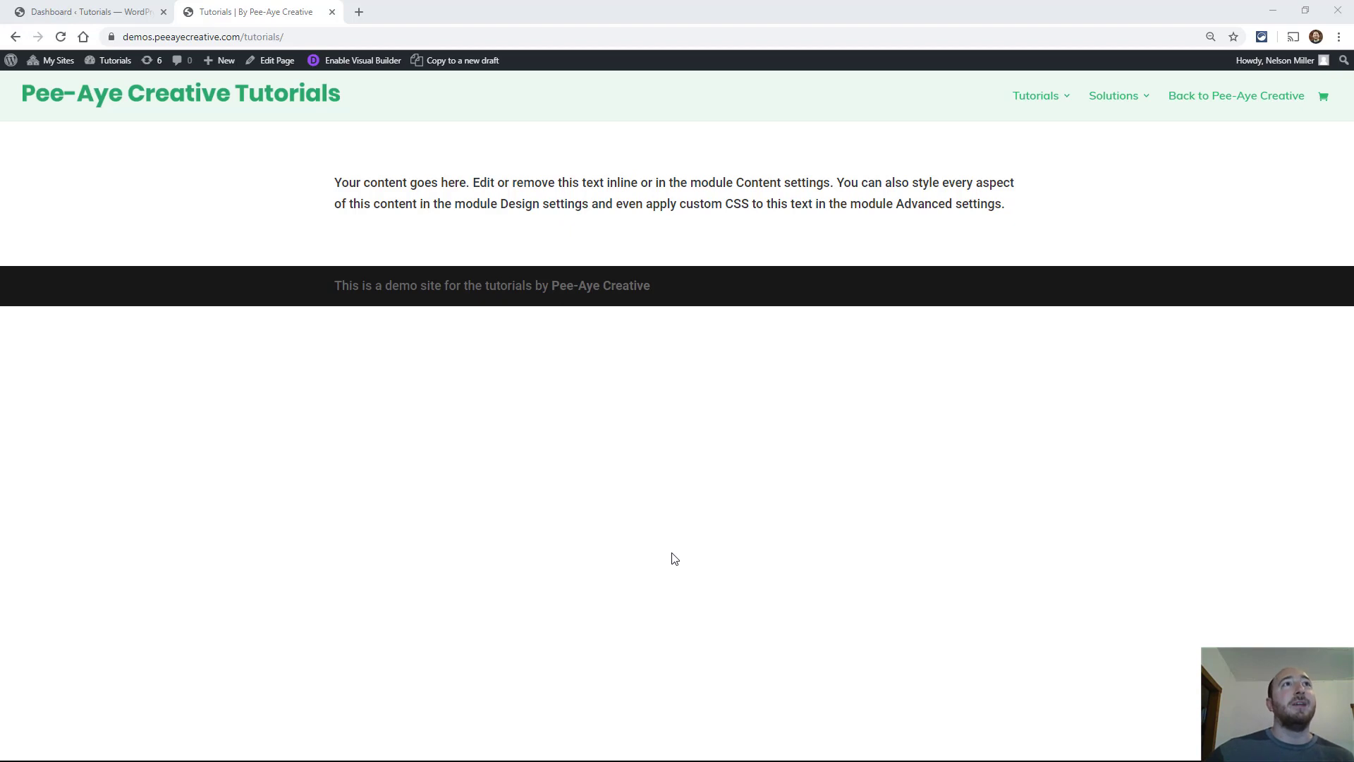
# Open the Divi Theme Builder from the Dashboard and bring up its Portability import options
pyautogui.click(74, 12)
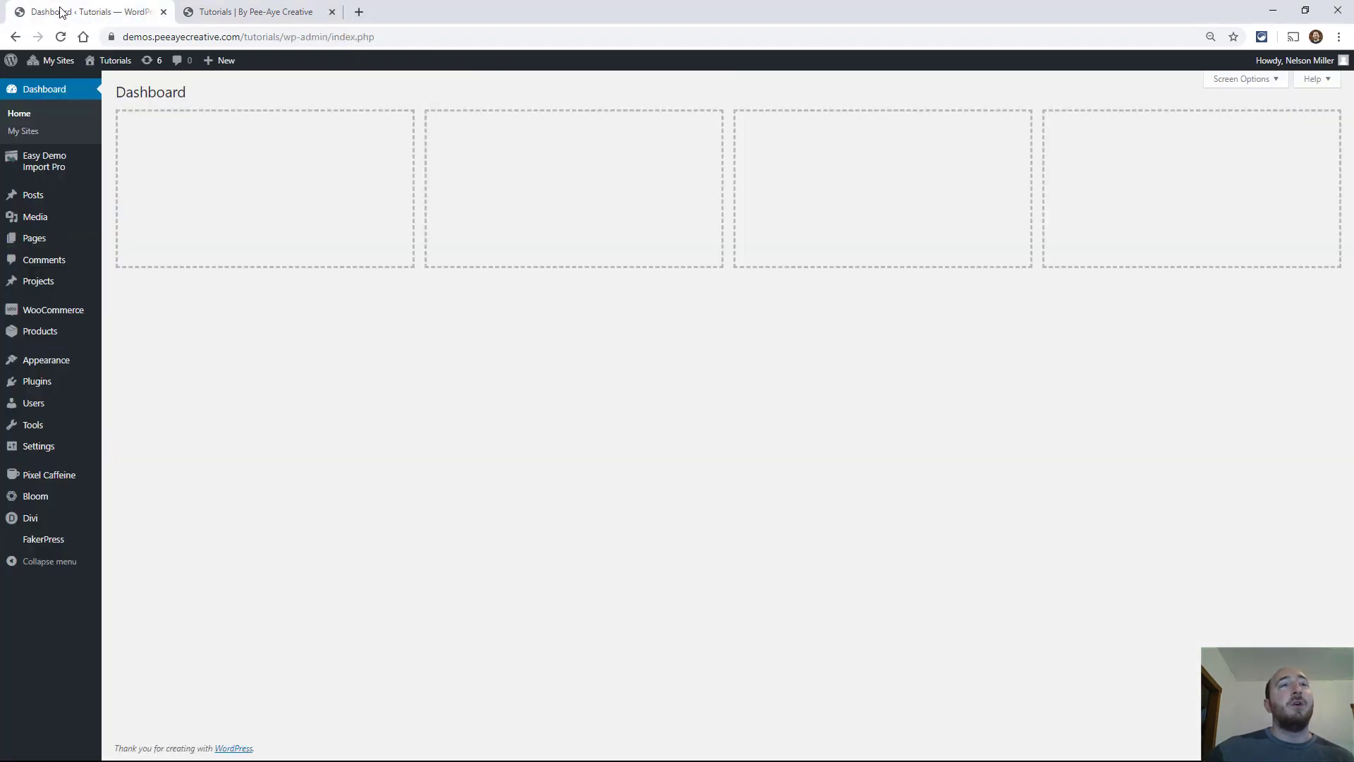
pyautogui.moveTo(30, 519)
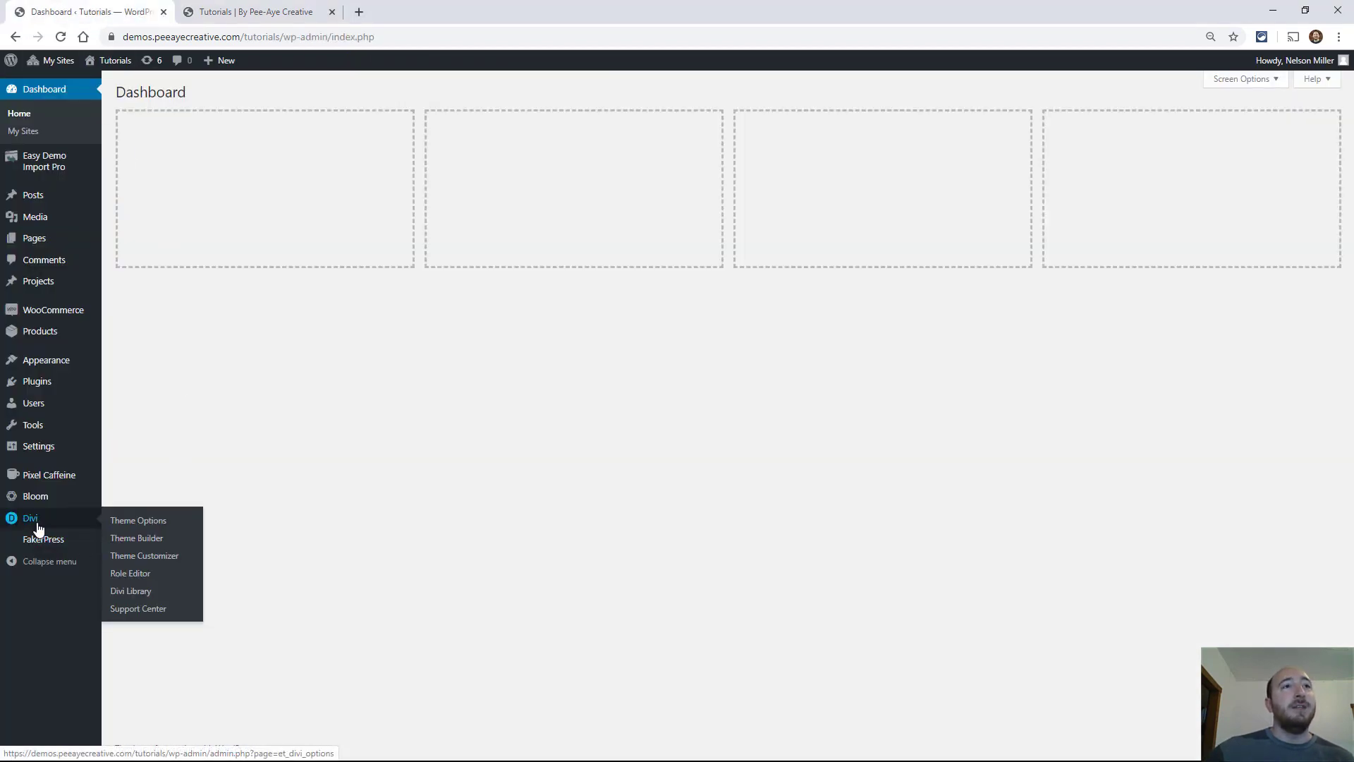
pyautogui.click(129, 539)
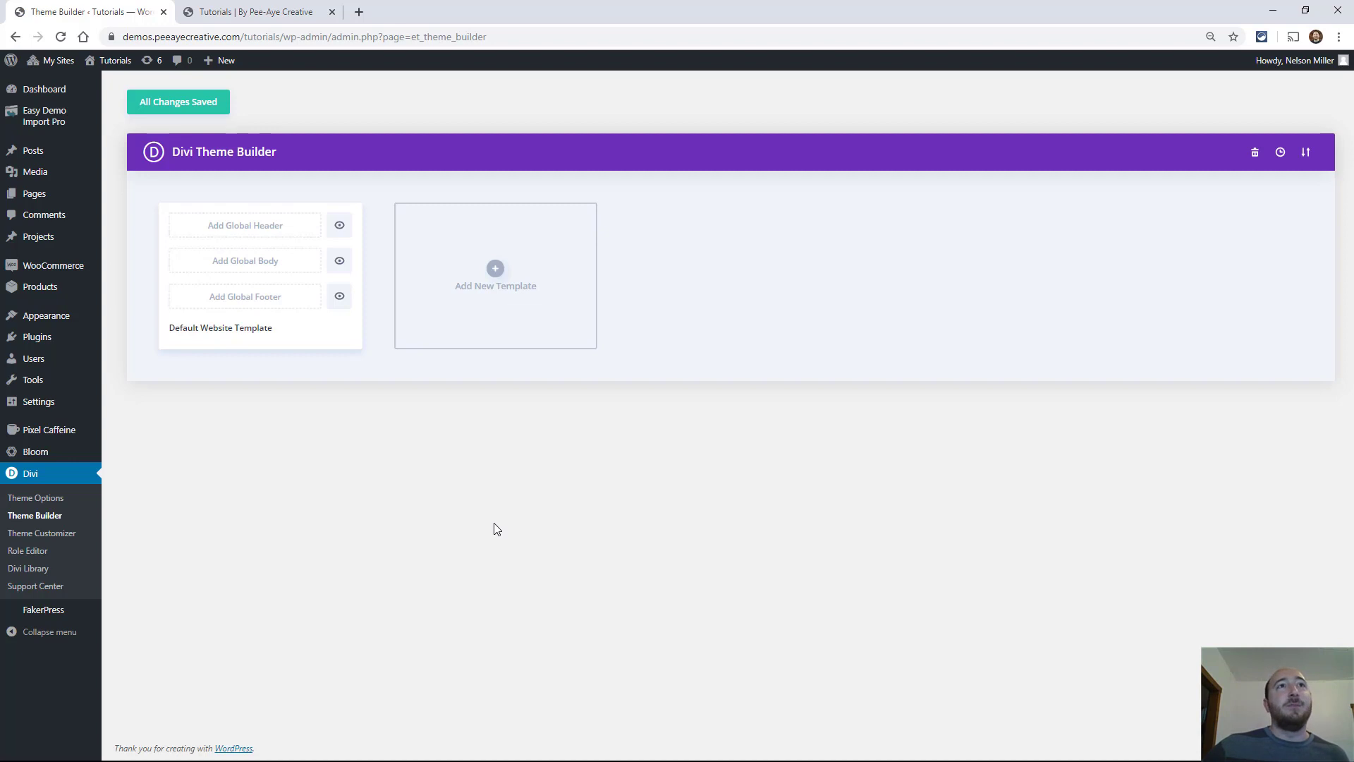
pyautogui.click(1309, 157)
# Import the template pack file divi-theme-builder-pack-3-all.json
pyautogui.click(642, 332)
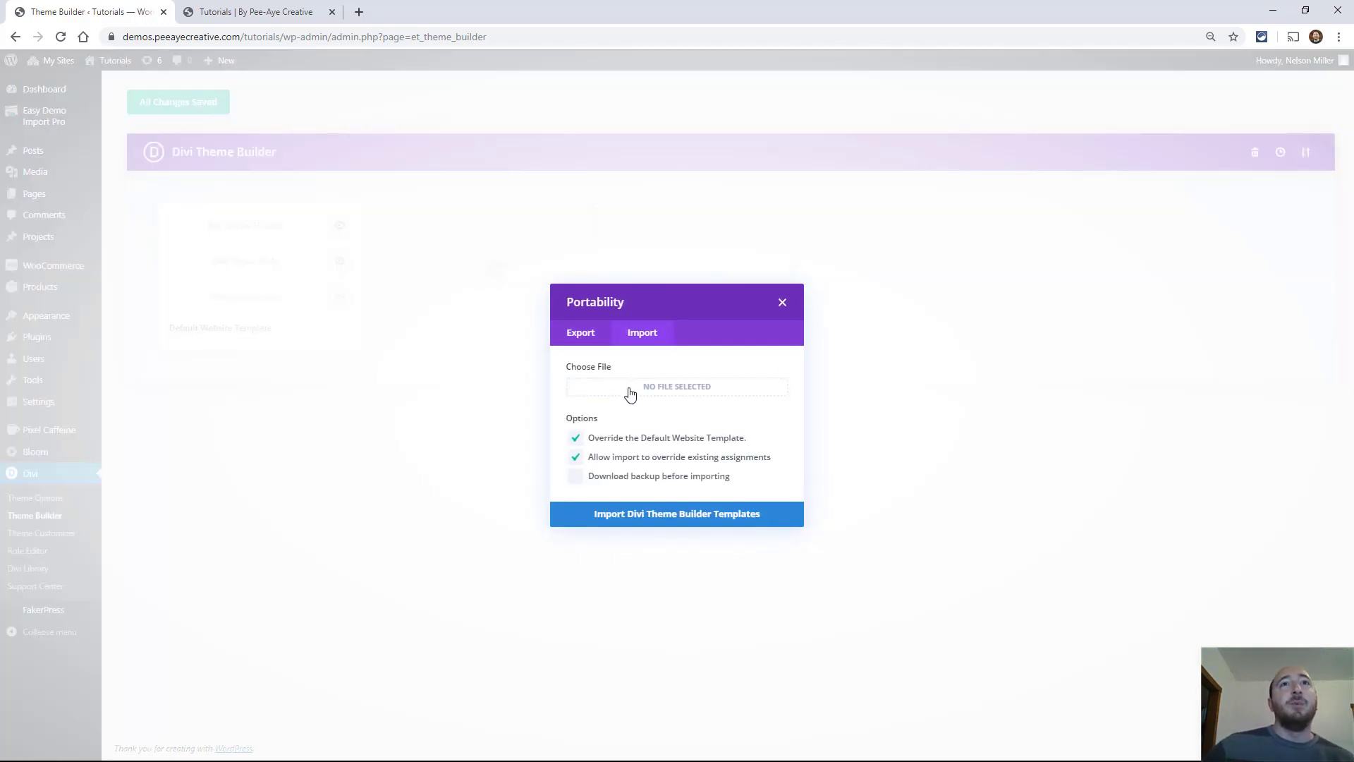
pyautogui.click(622, 394)
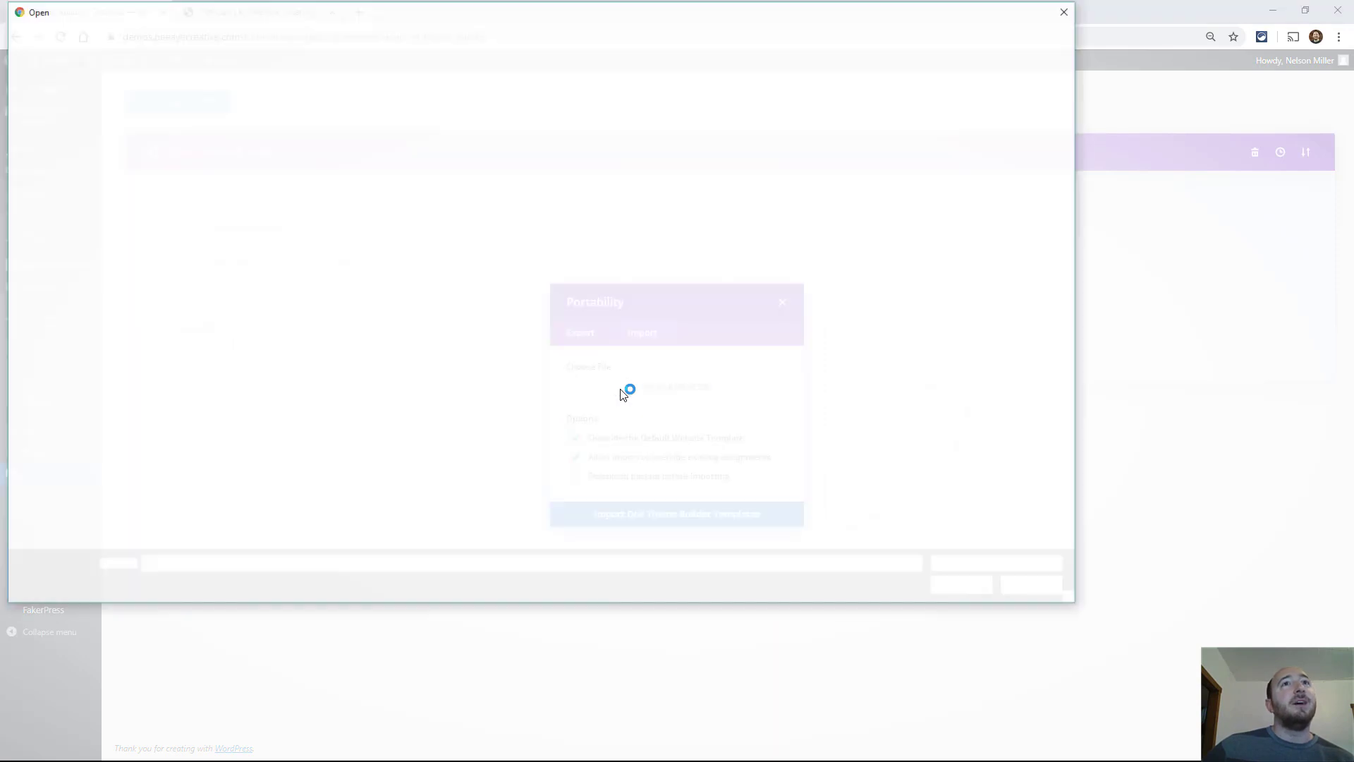
pyautogui.doubleClick(288, 112)
pyautogui.click(646, 513)
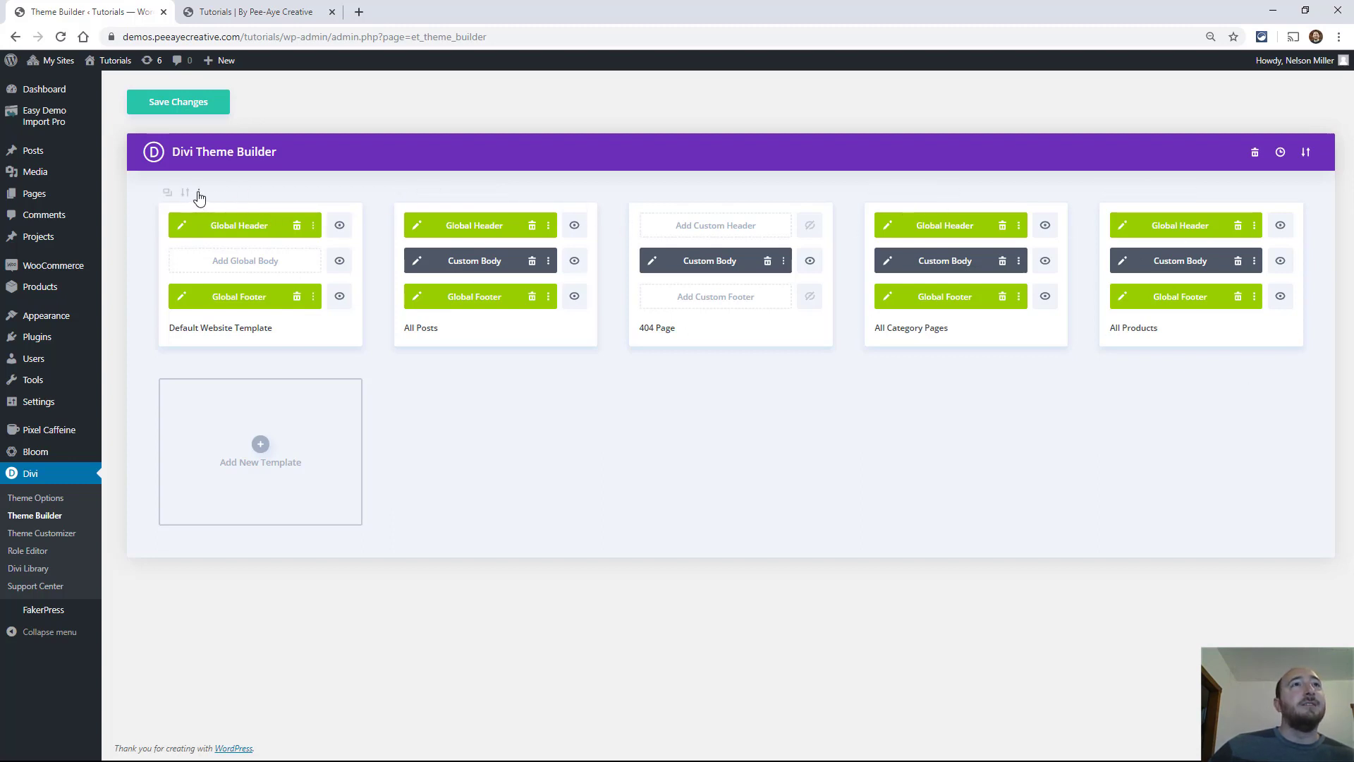
# Save the imported templates and briefly check the default website template's options
pyautogui.click(197, 193)
pyautogui.click(198, 205)
pyautogui.click(368, 194)
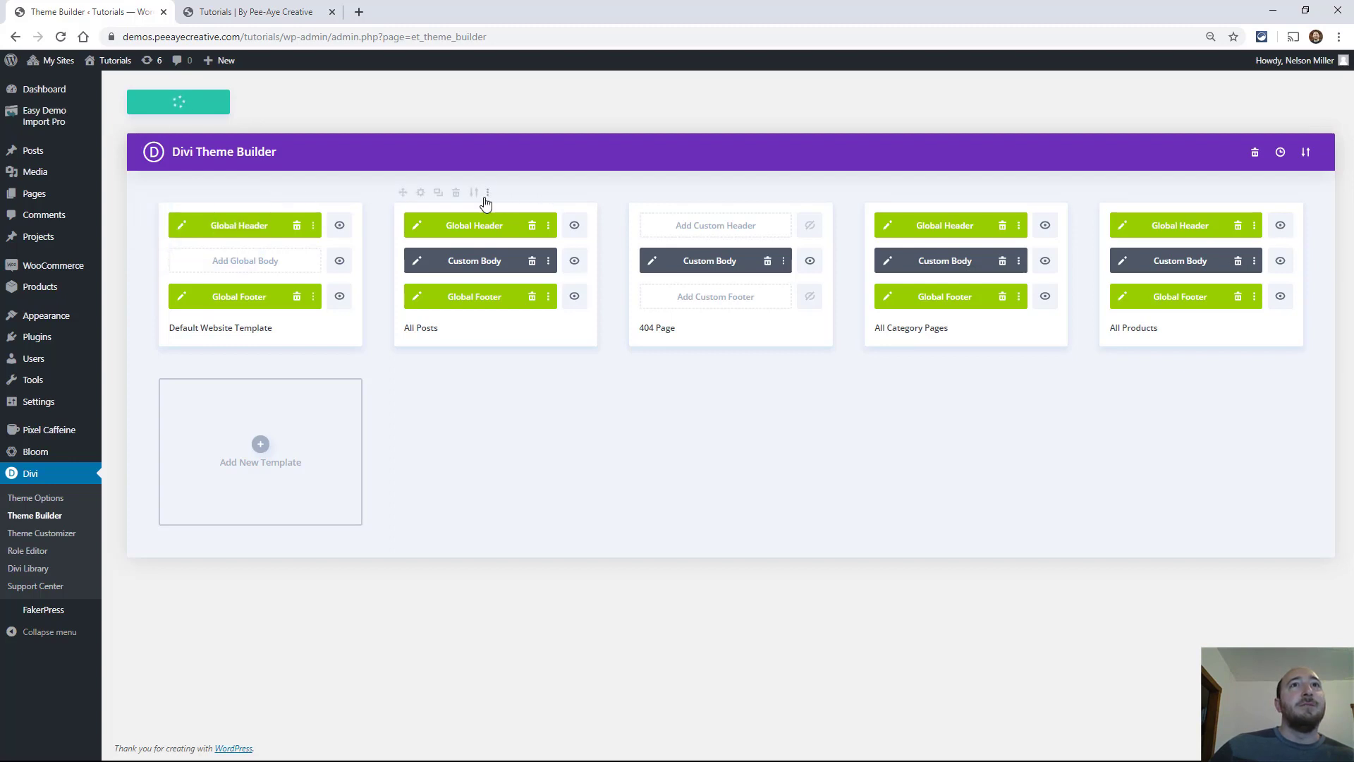
# Review the All Posts template's assignments, confirming it applies to all posts
pyautogui.click(485, 194)
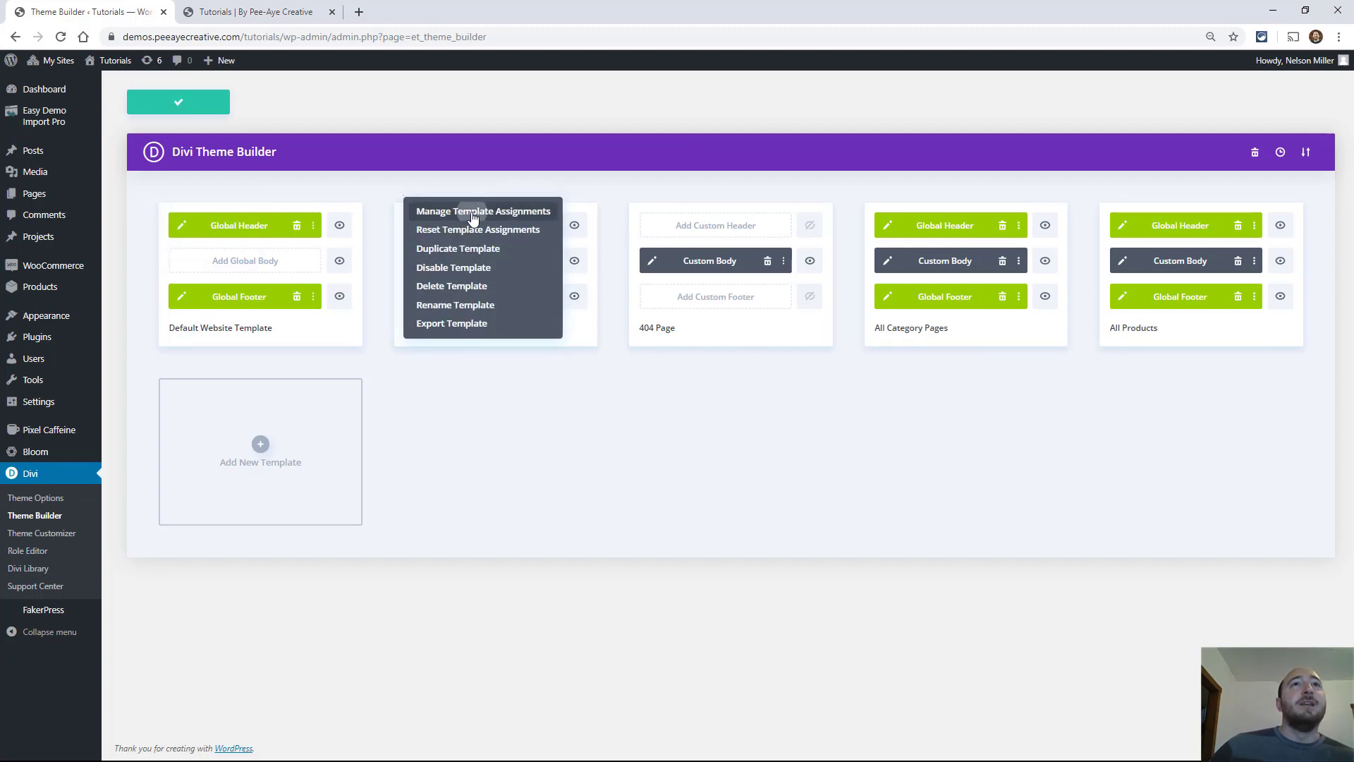
pyautogui.click(474, 212)
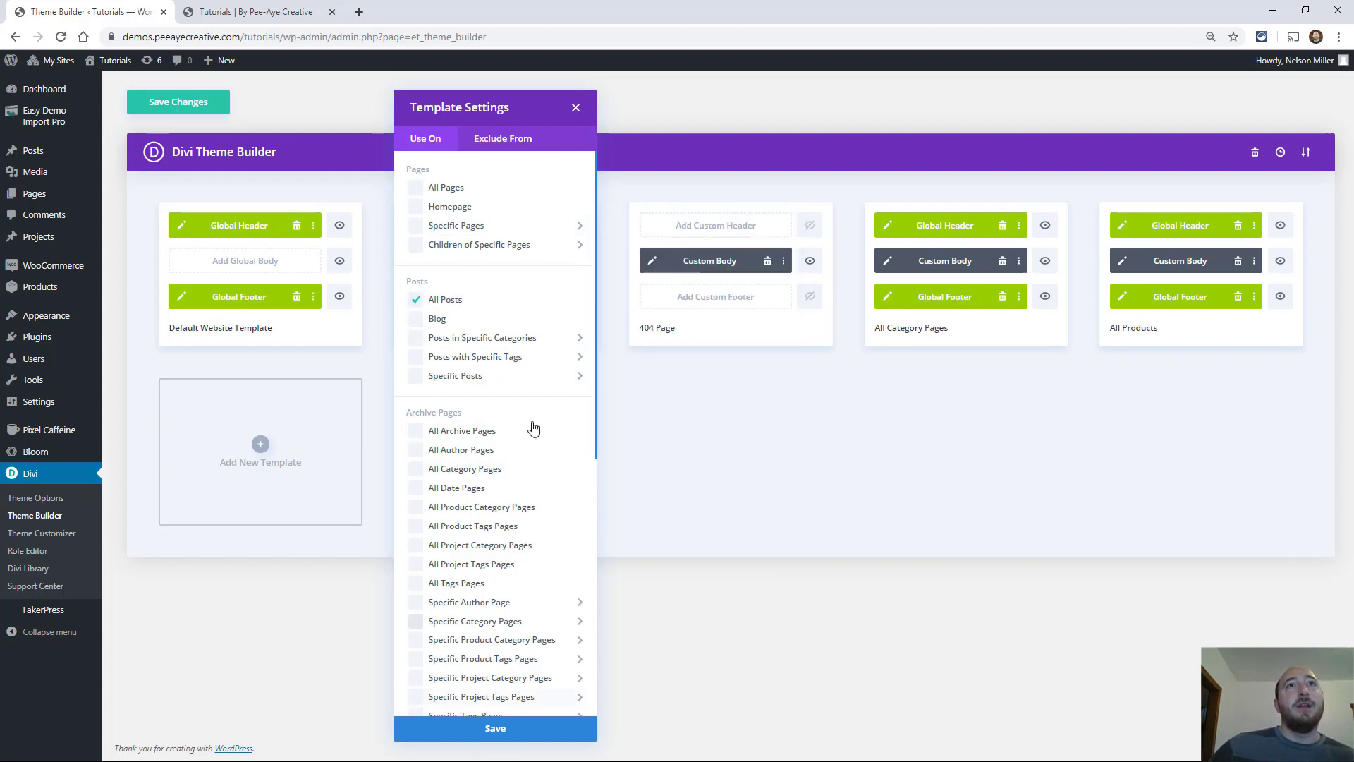
pyautogui.click(577, 107)
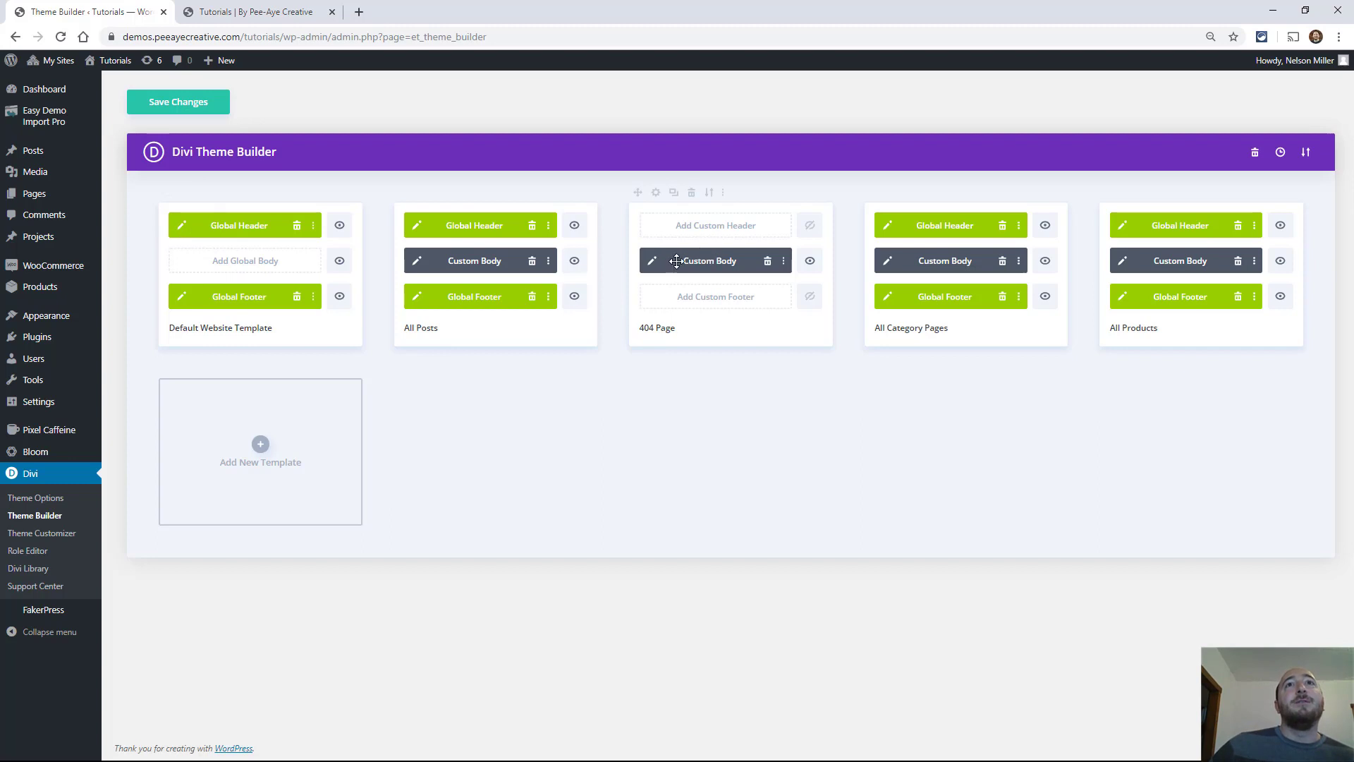
pyautogui.click(656, 196)
pyautogui.scroll(-5, 702, 445)
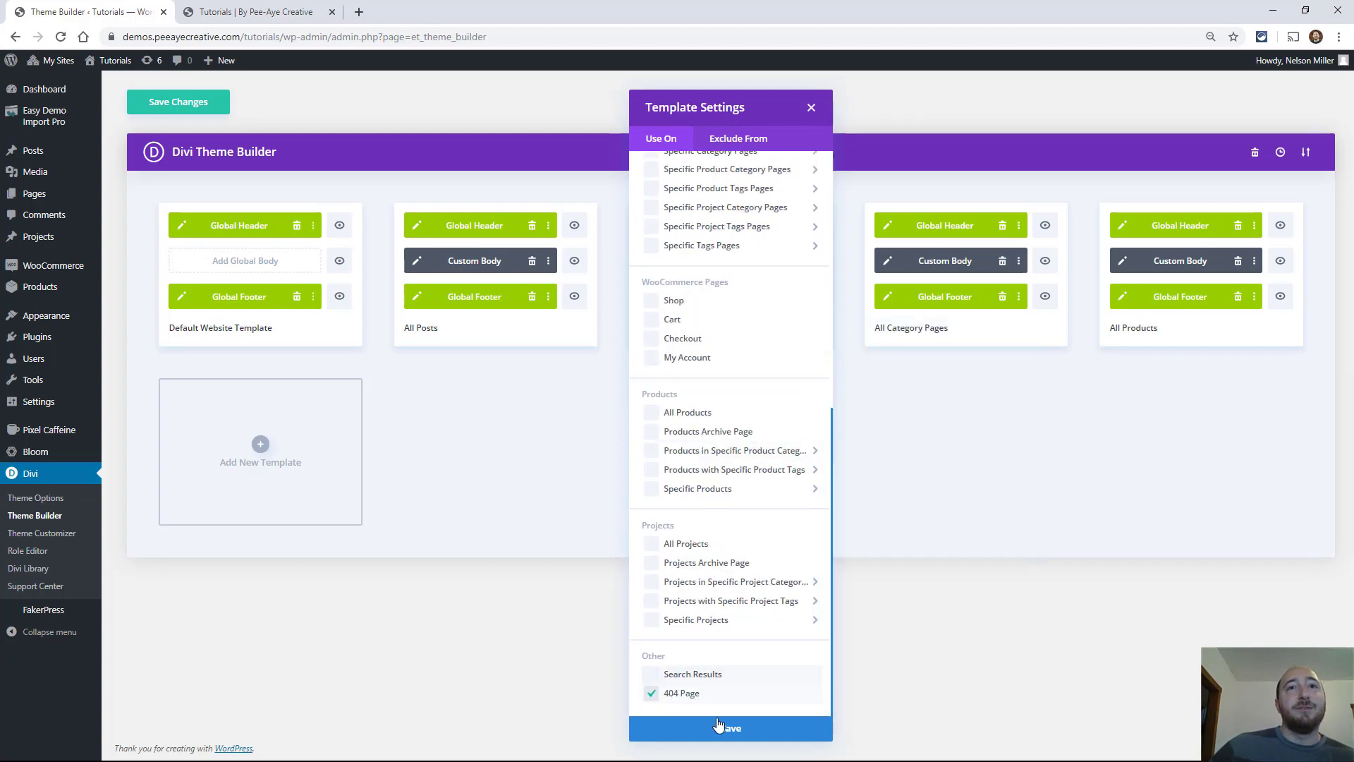
pyautogui.click(812, 108)
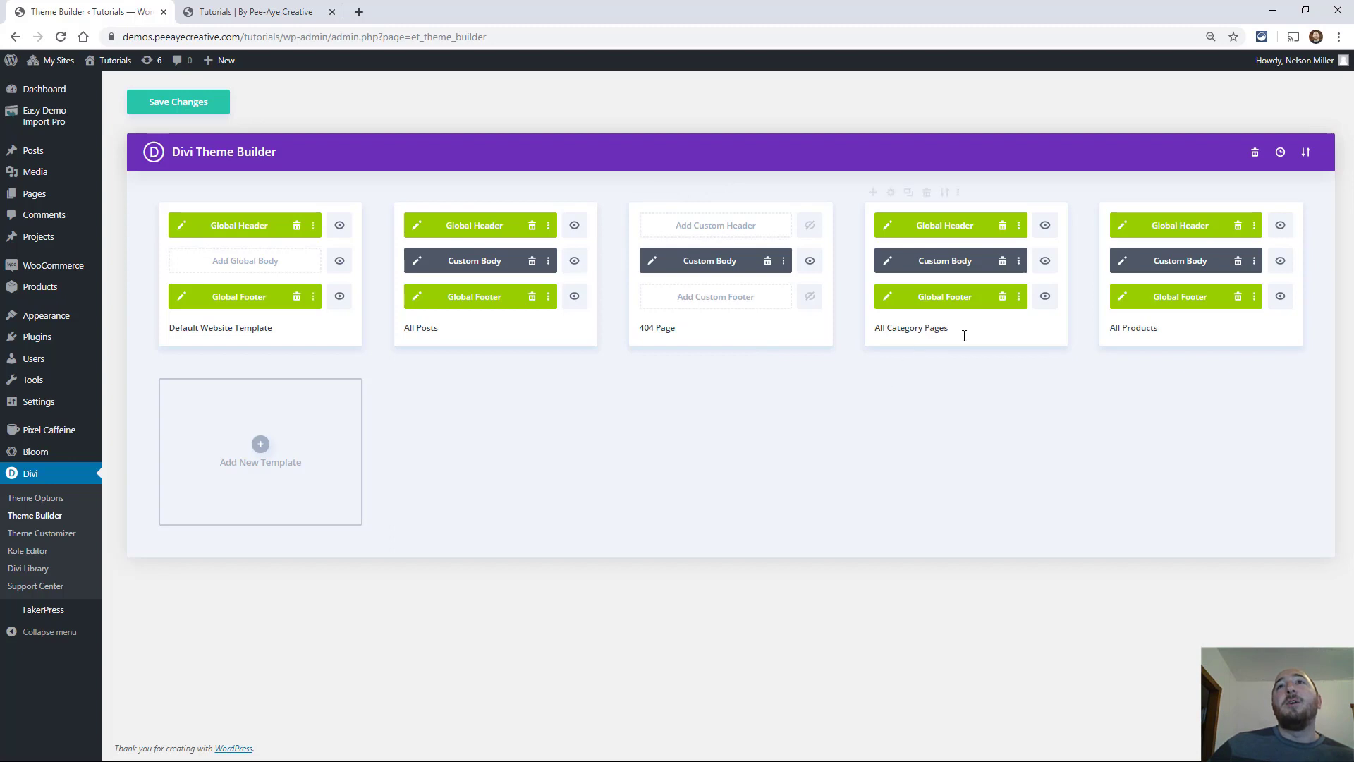
pyautogui.moveTo(496, 275)
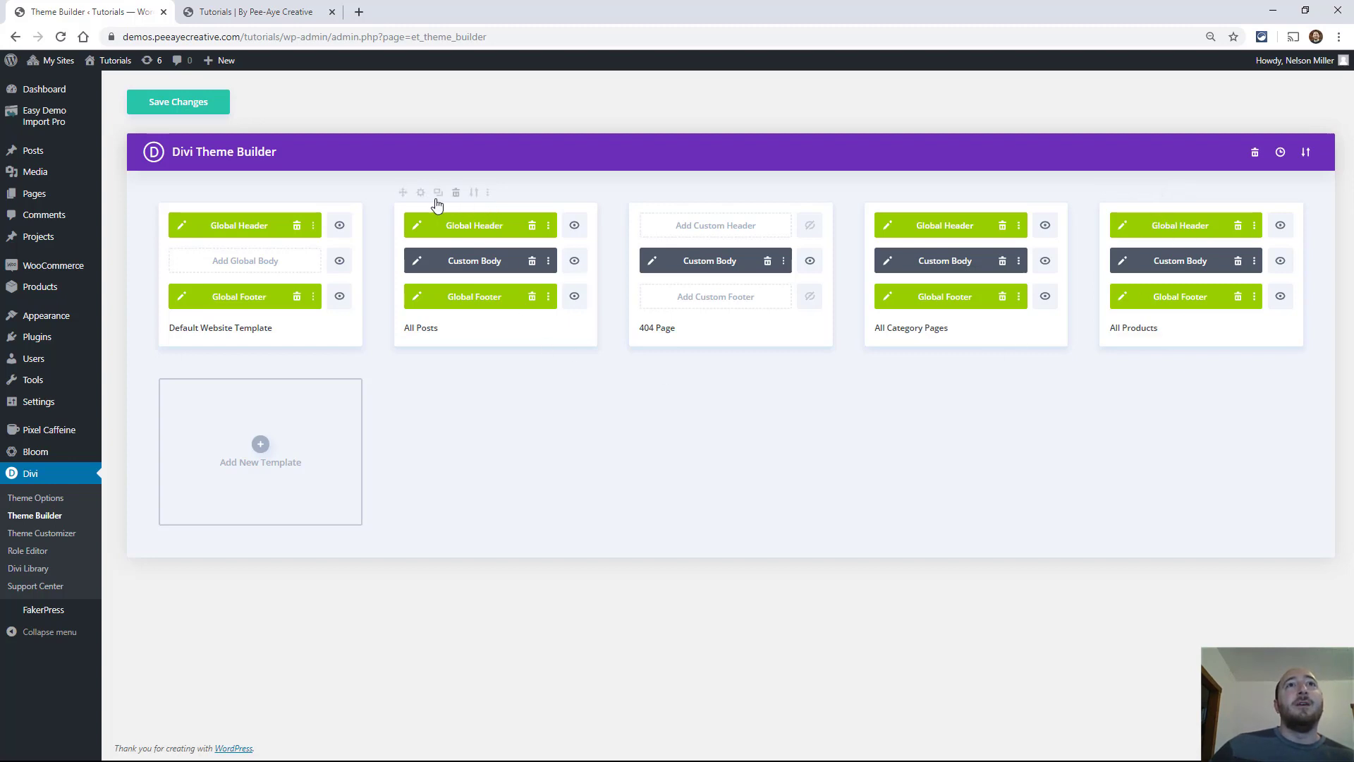
pyautogui.click(420, 194)
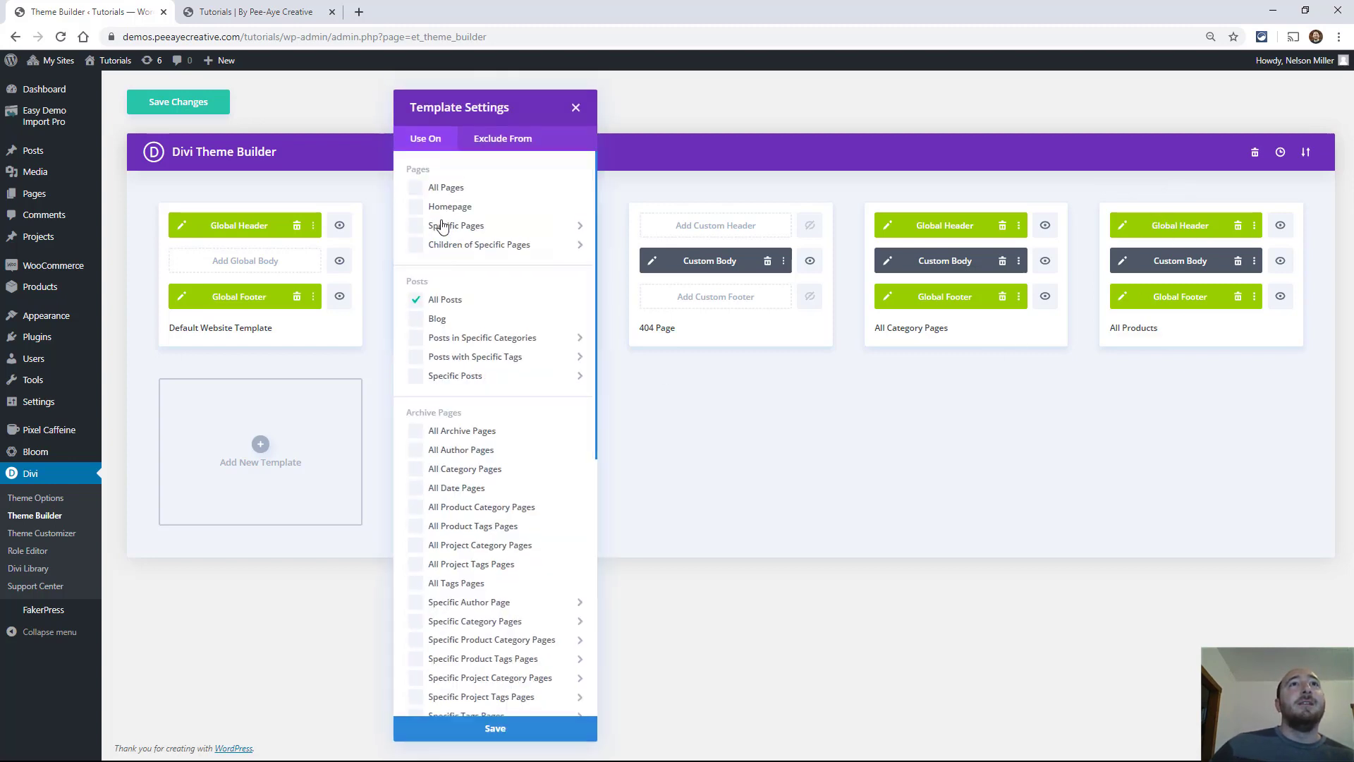
pyautogui.scroll(-4, 459, 477)
pyautogui.scroll(-4, 458, 476)
pyautogui.moveTo(496, 600)
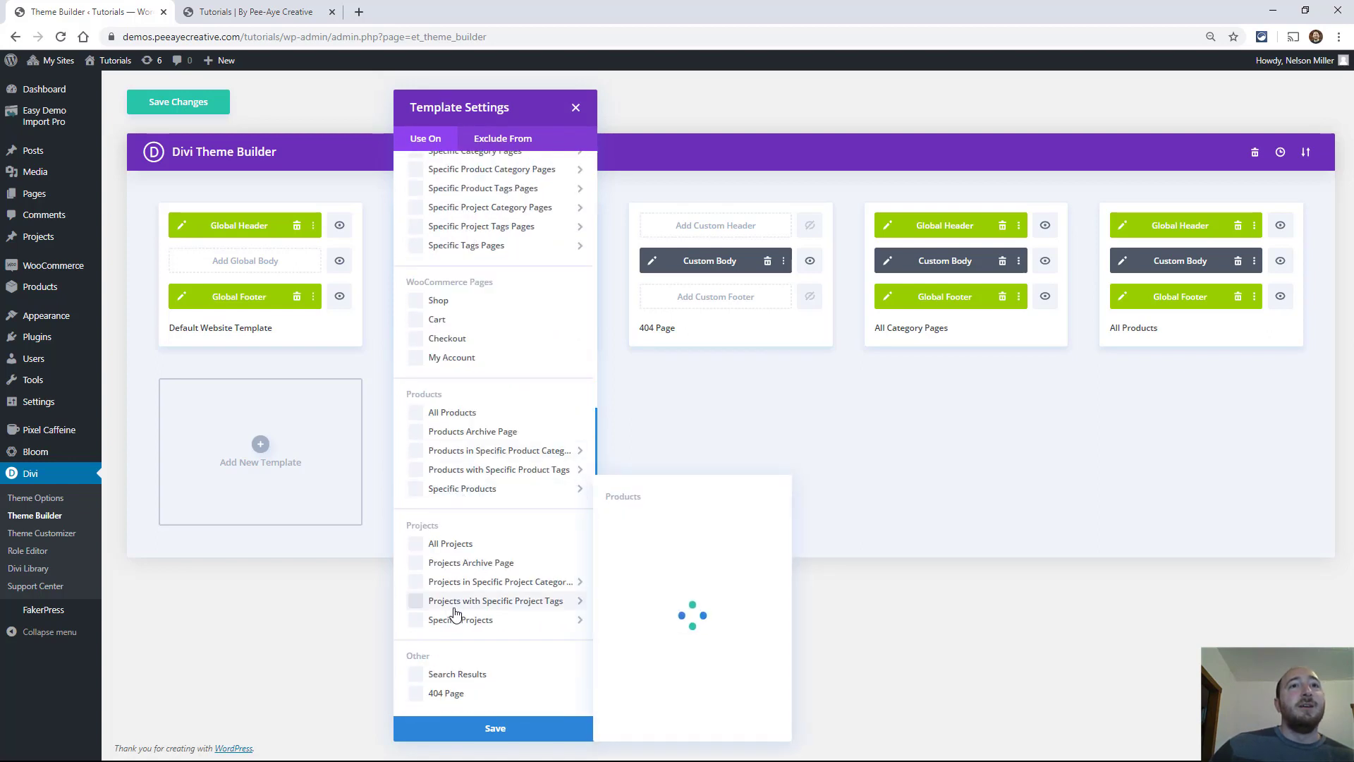
pyautogui.scroll(4, 438, 537)
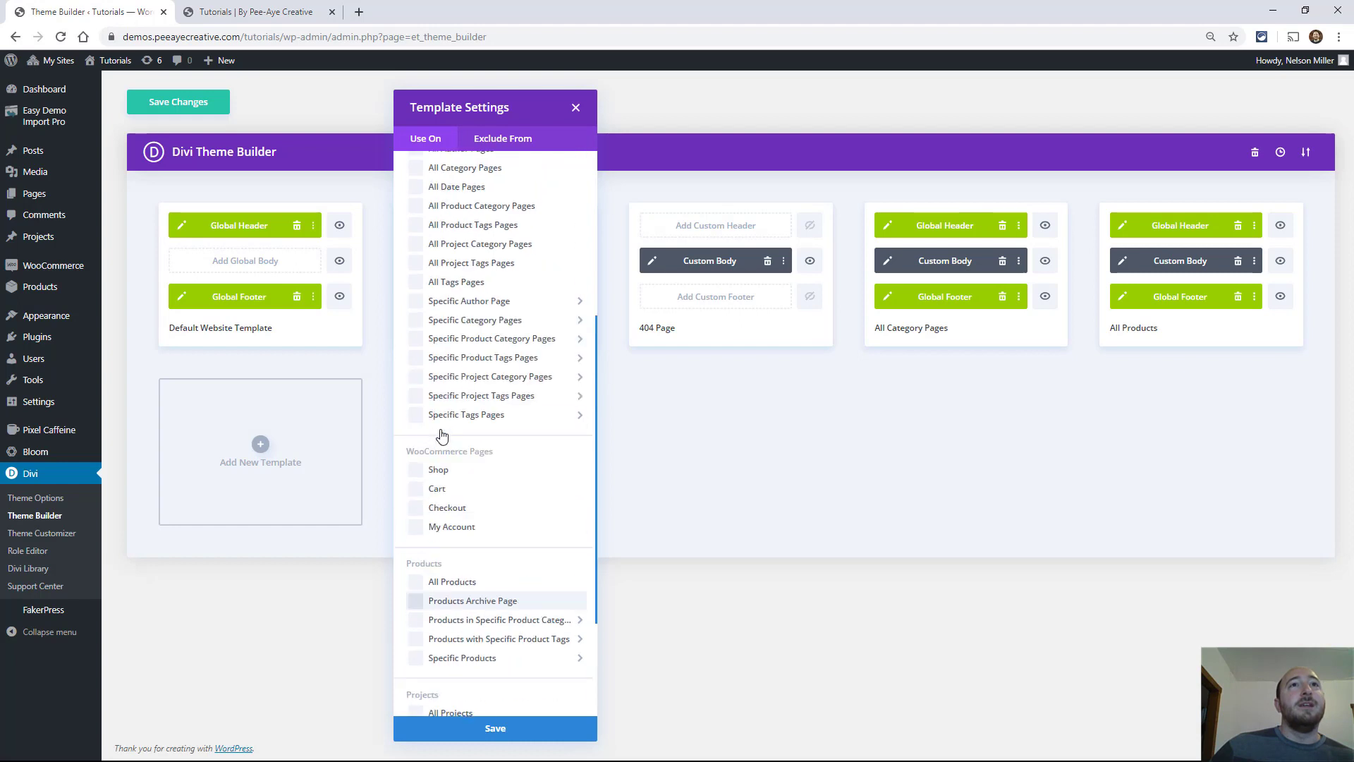
pyautogui.click(576, 108)
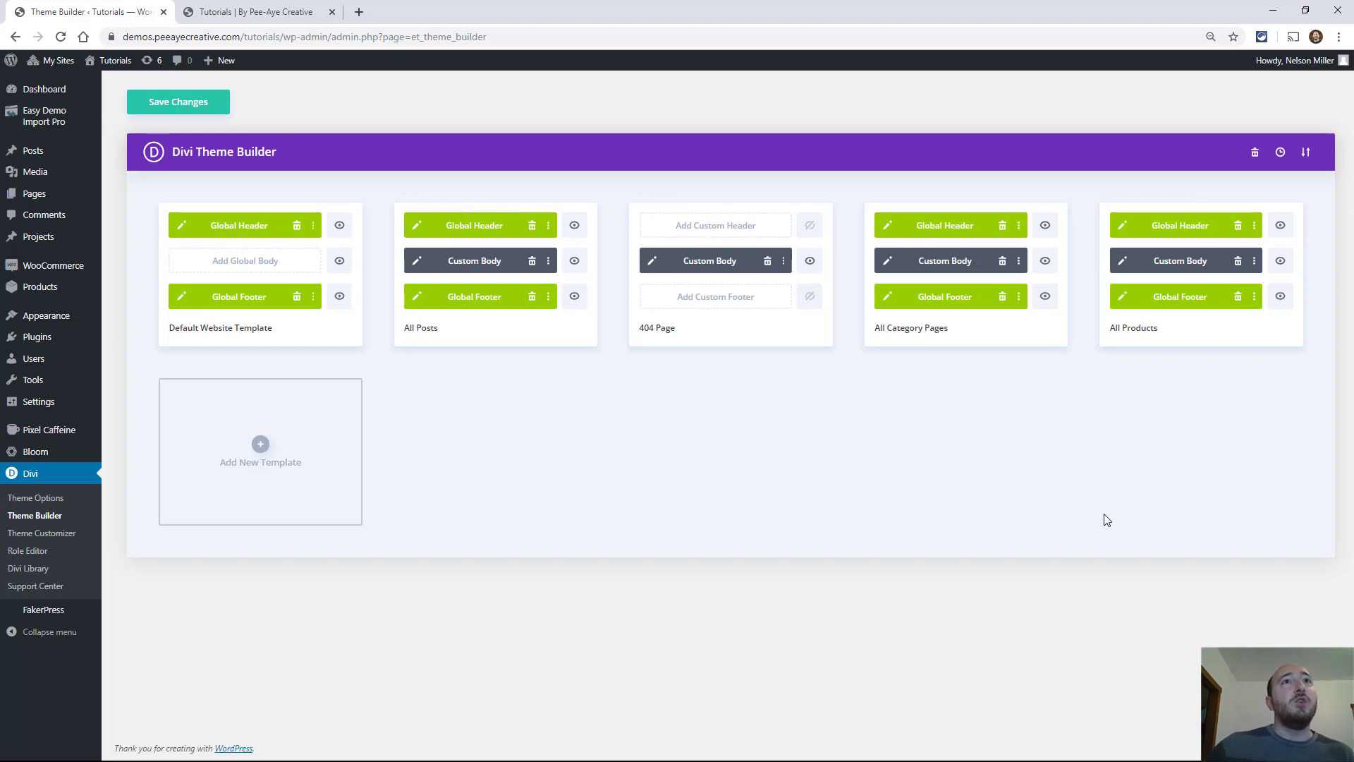
pyautogui.moveTo(260, 273)
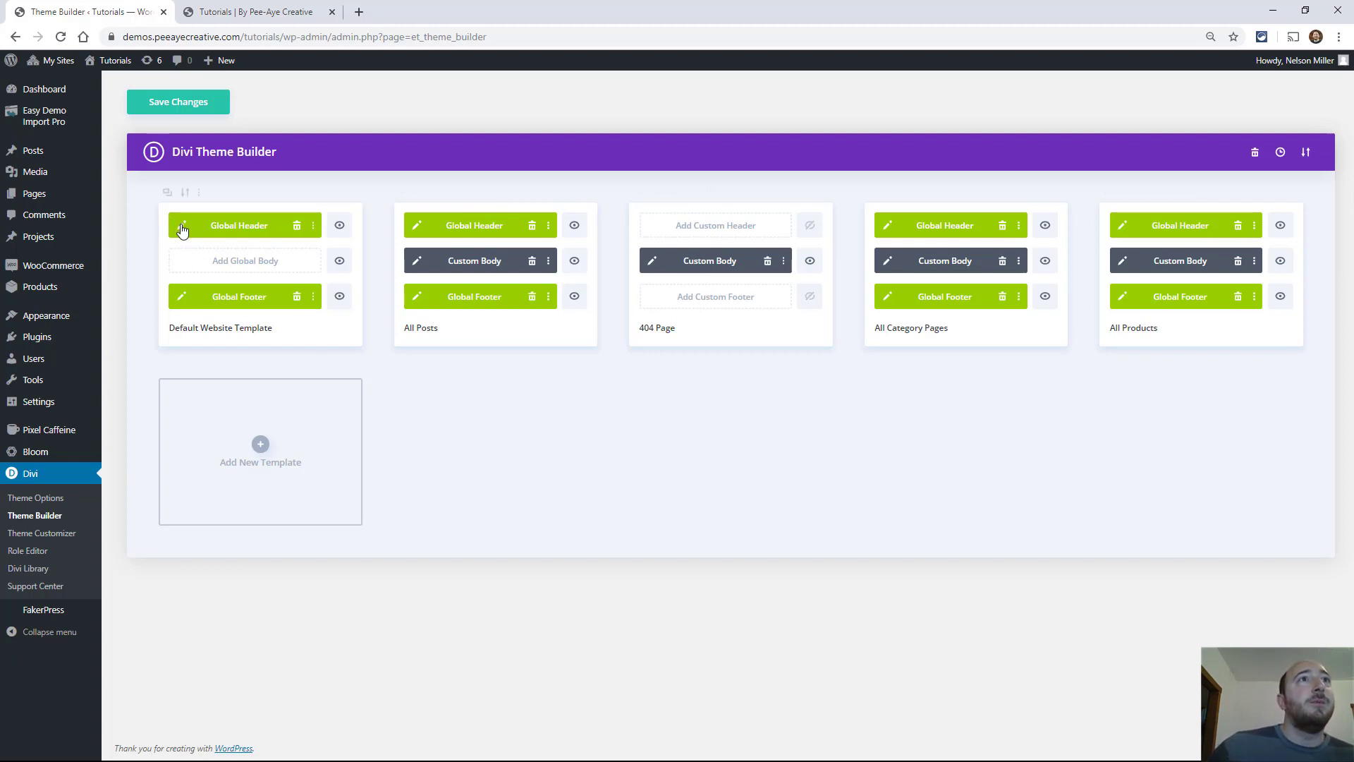
pyautogui.click(182, 226)
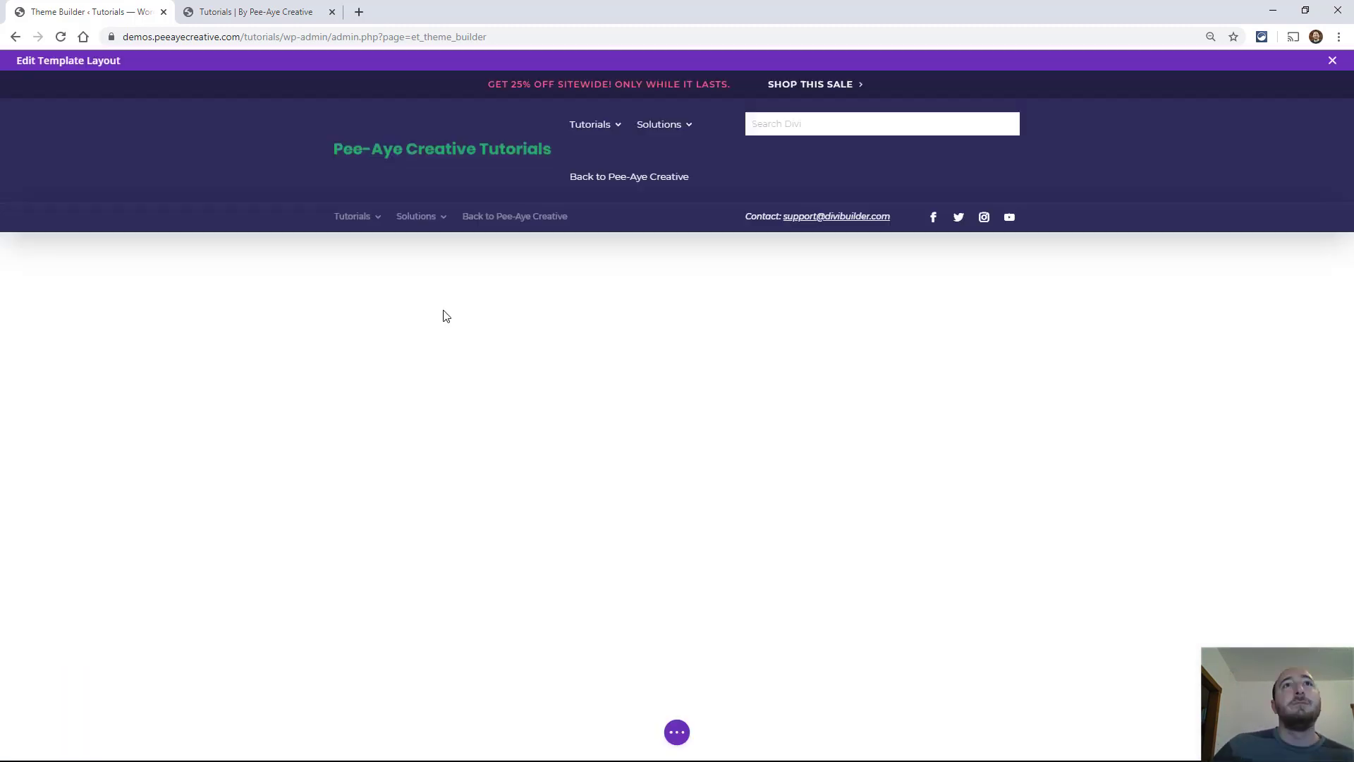
pyautogui.click(219, 12)
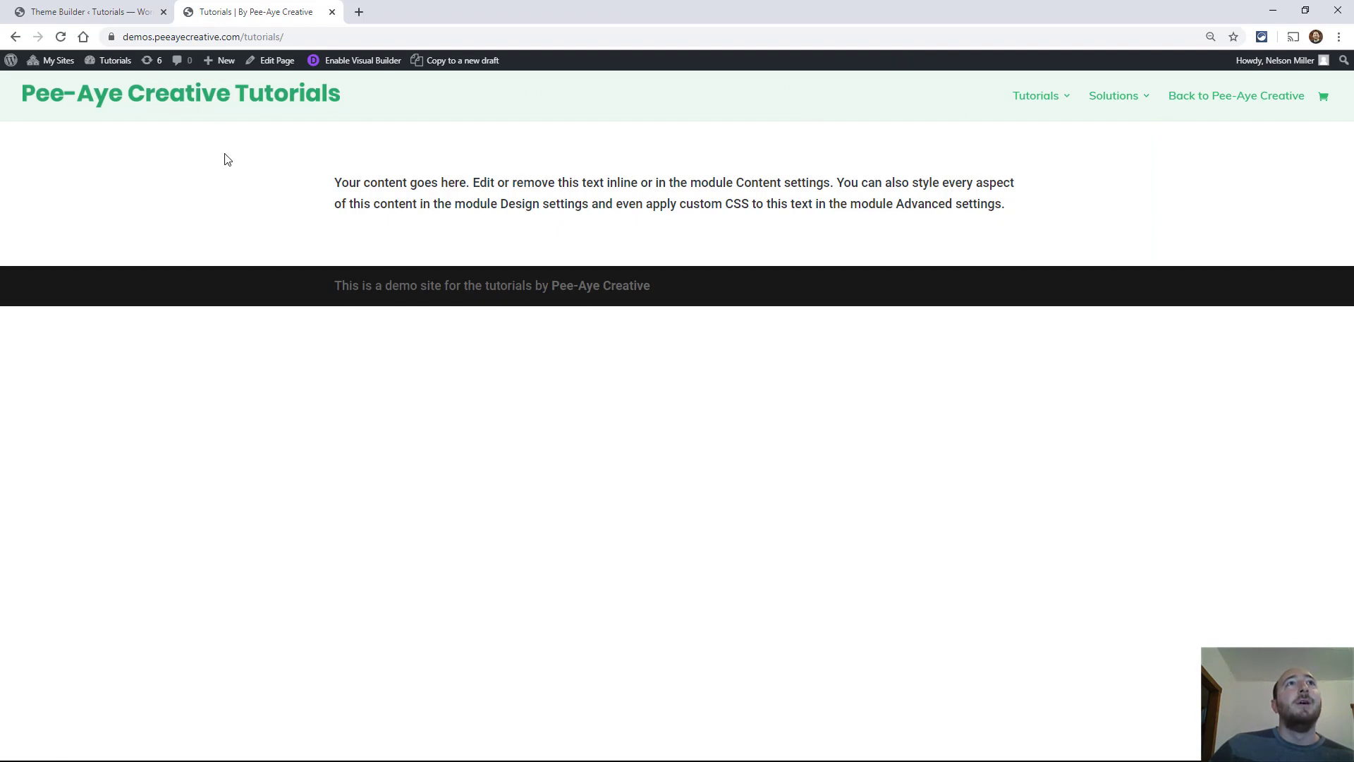
pyautogui.click(97, 18)
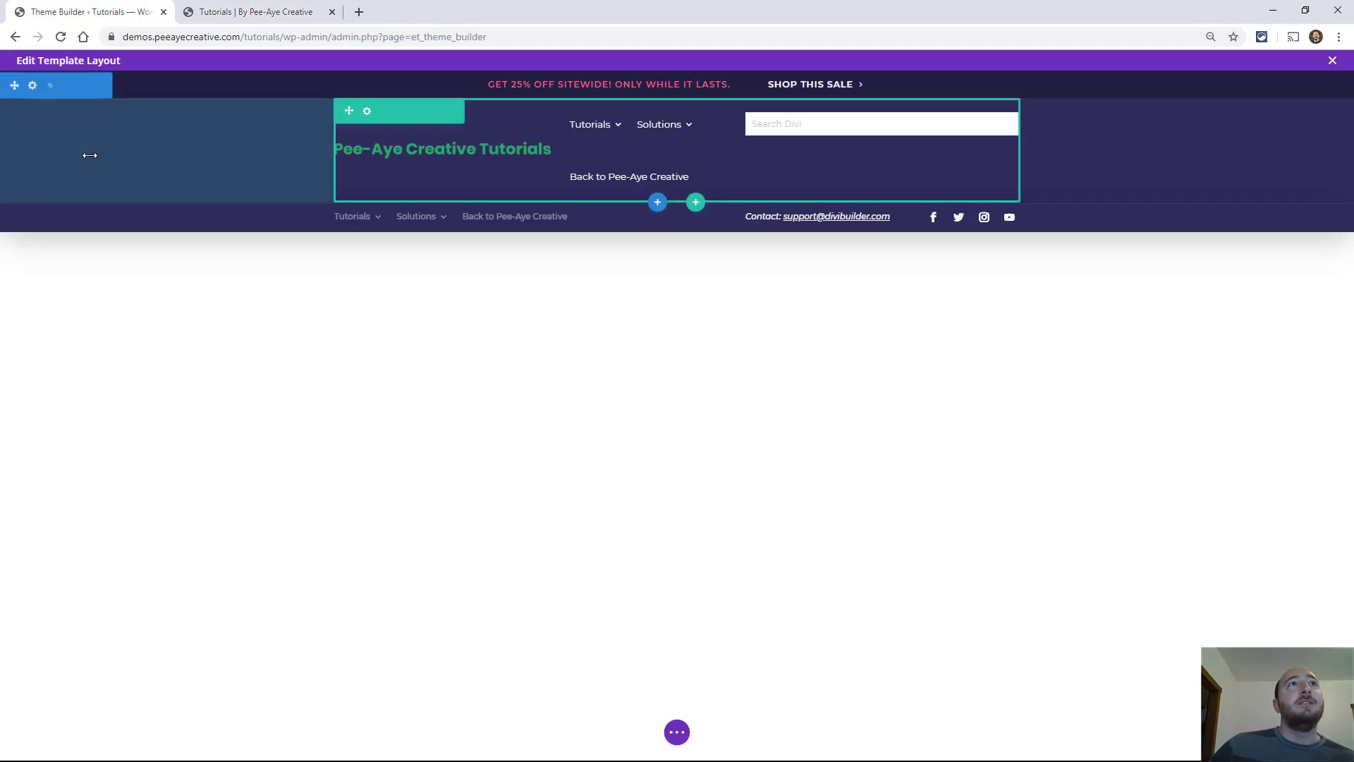
pyautogui.moveTo(677, 148)
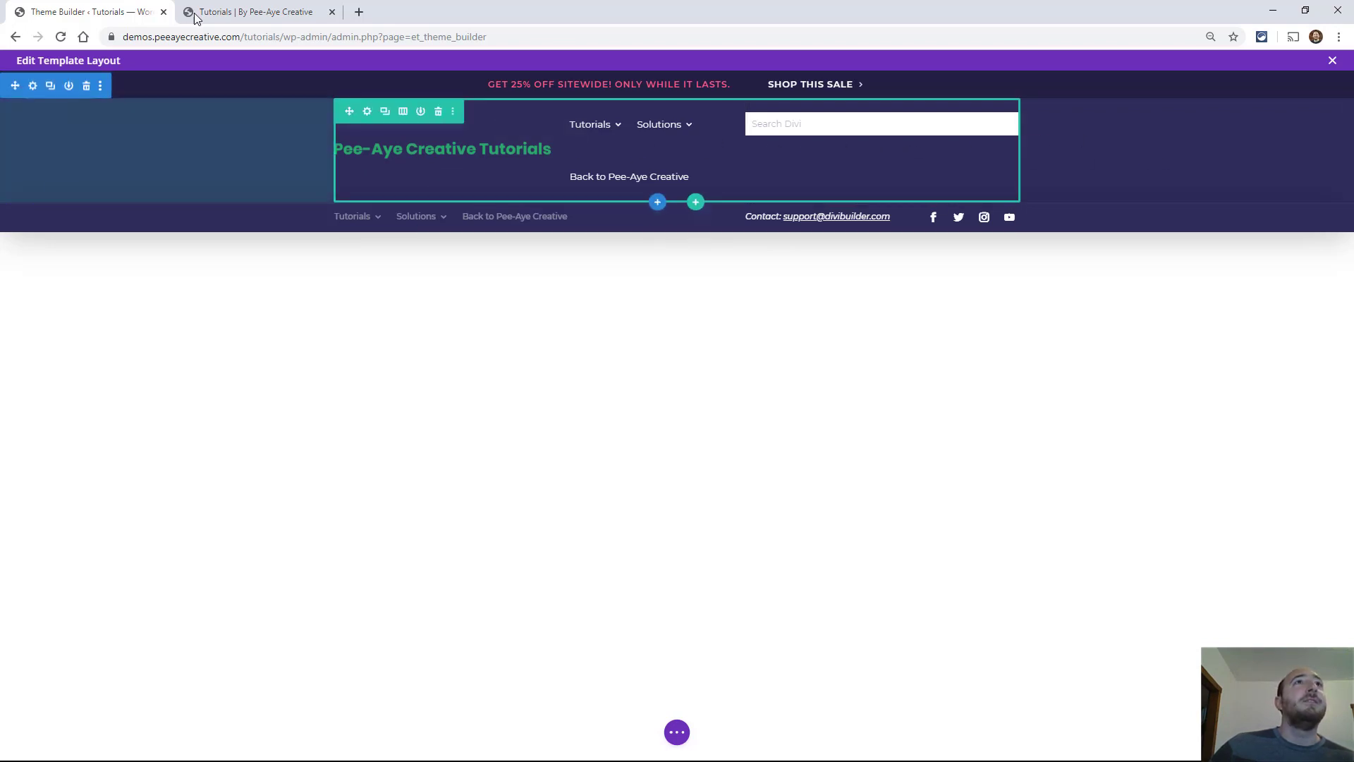
pyautogui.click(254, 12)
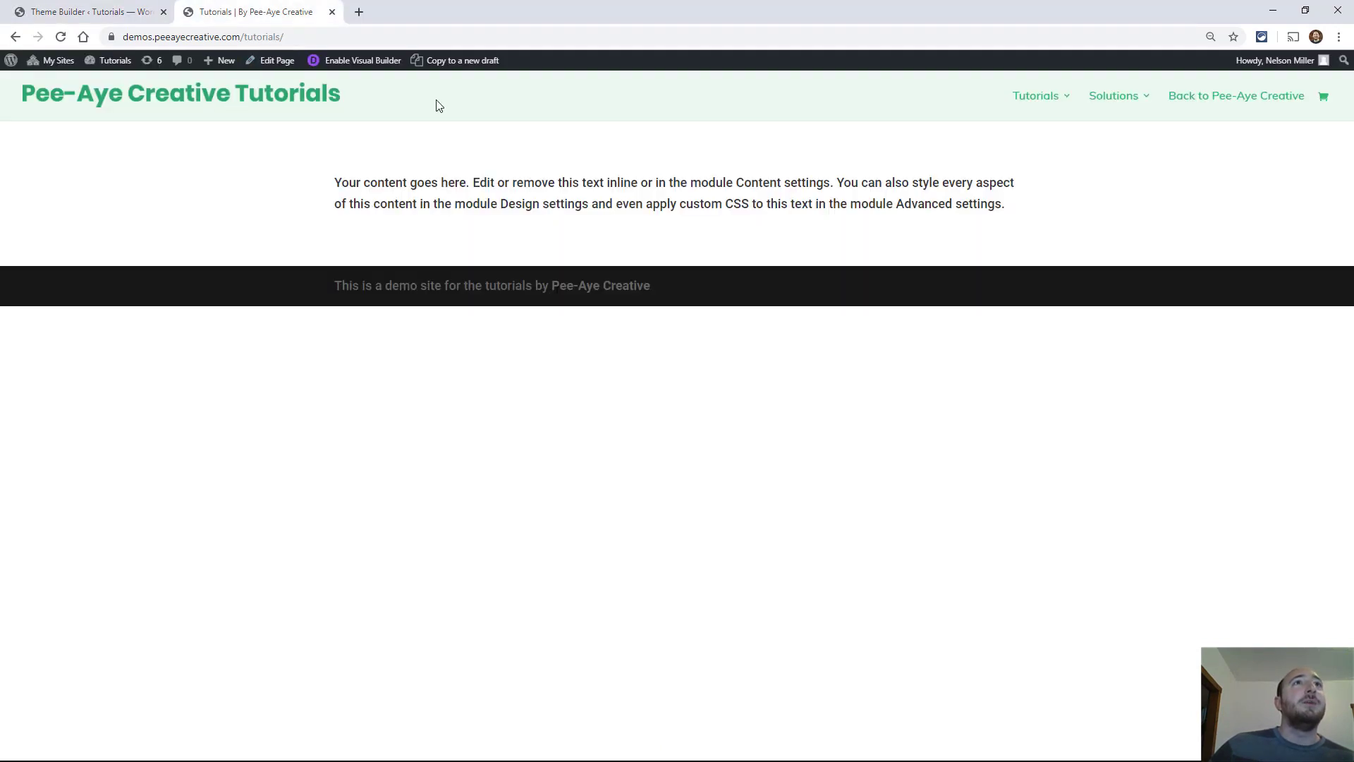
pyautogui.click(76, 12)
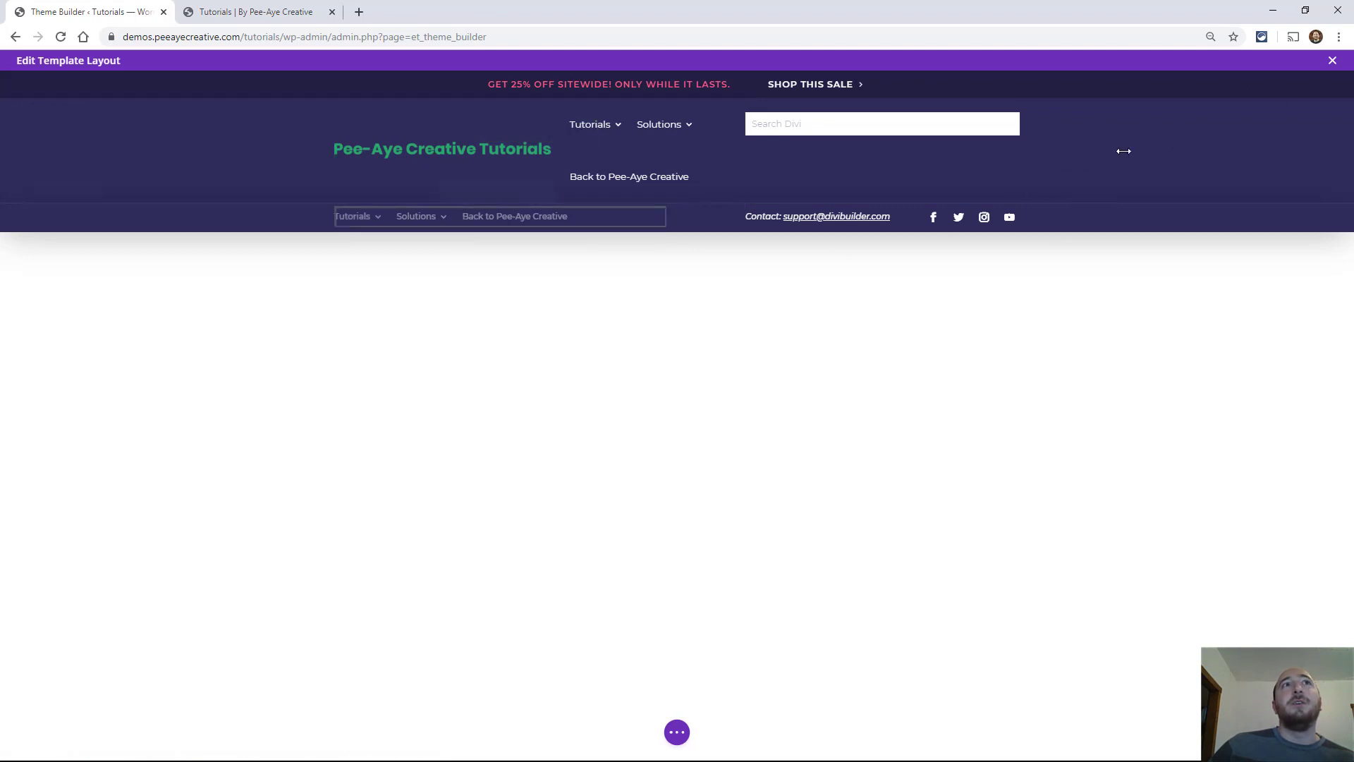
pyautogui.click(1331, 62)
pyautogui.click(179, 299)
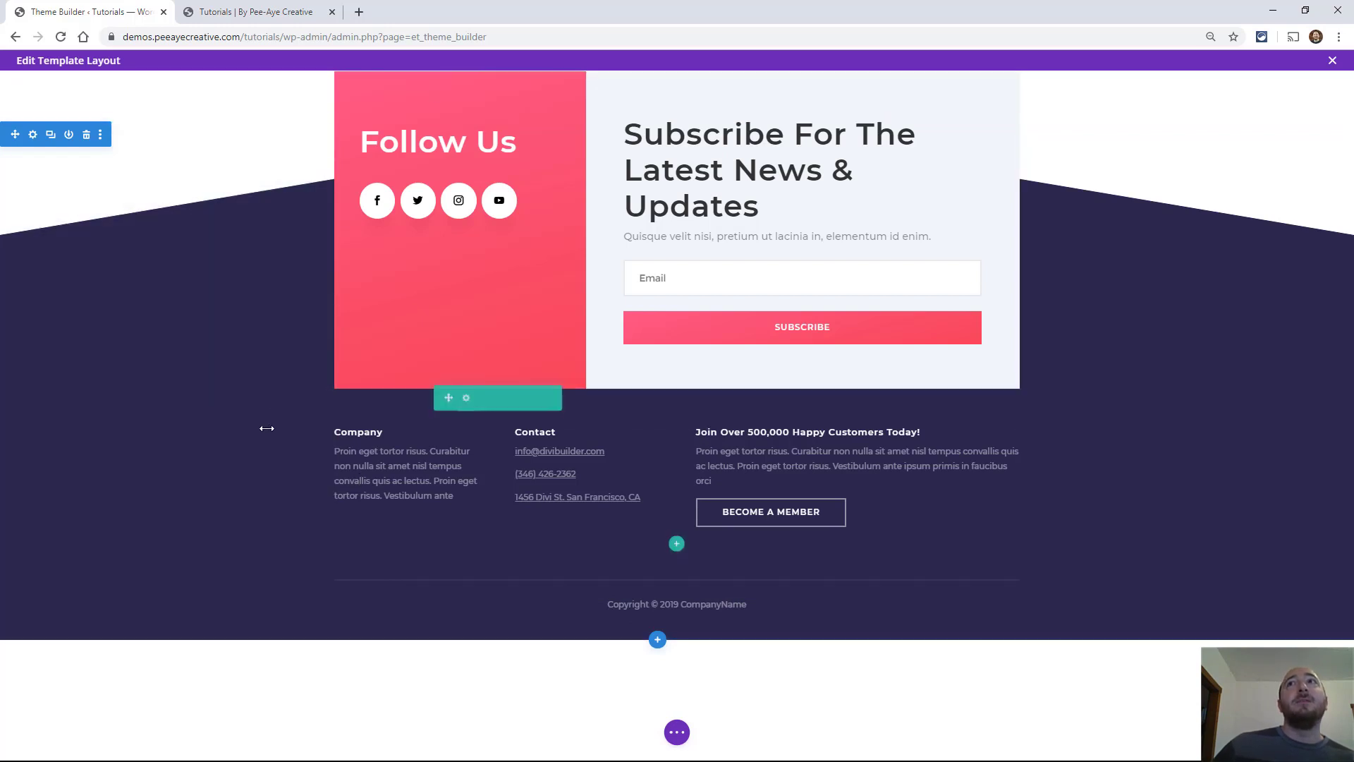
pyautogui.moveTo(169, 318)
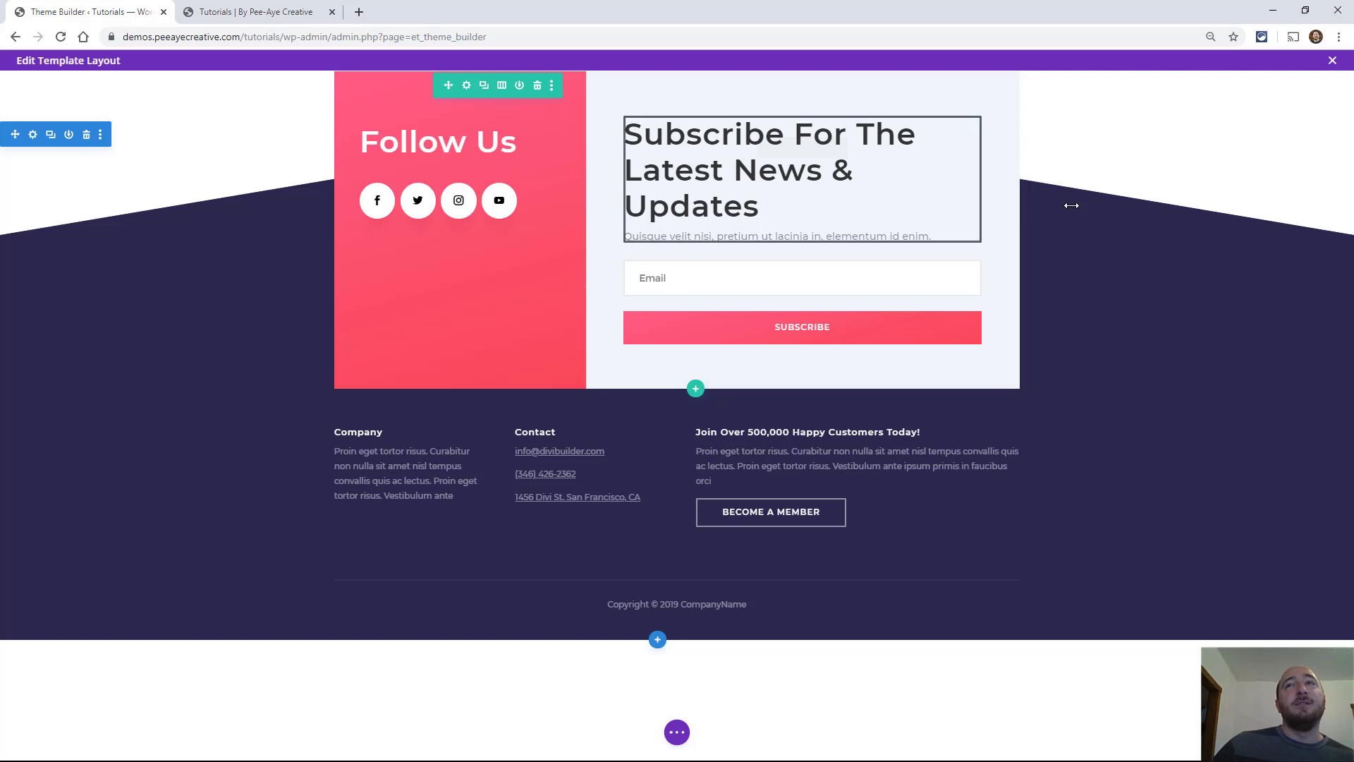
pyautogui.click(1333, 62)
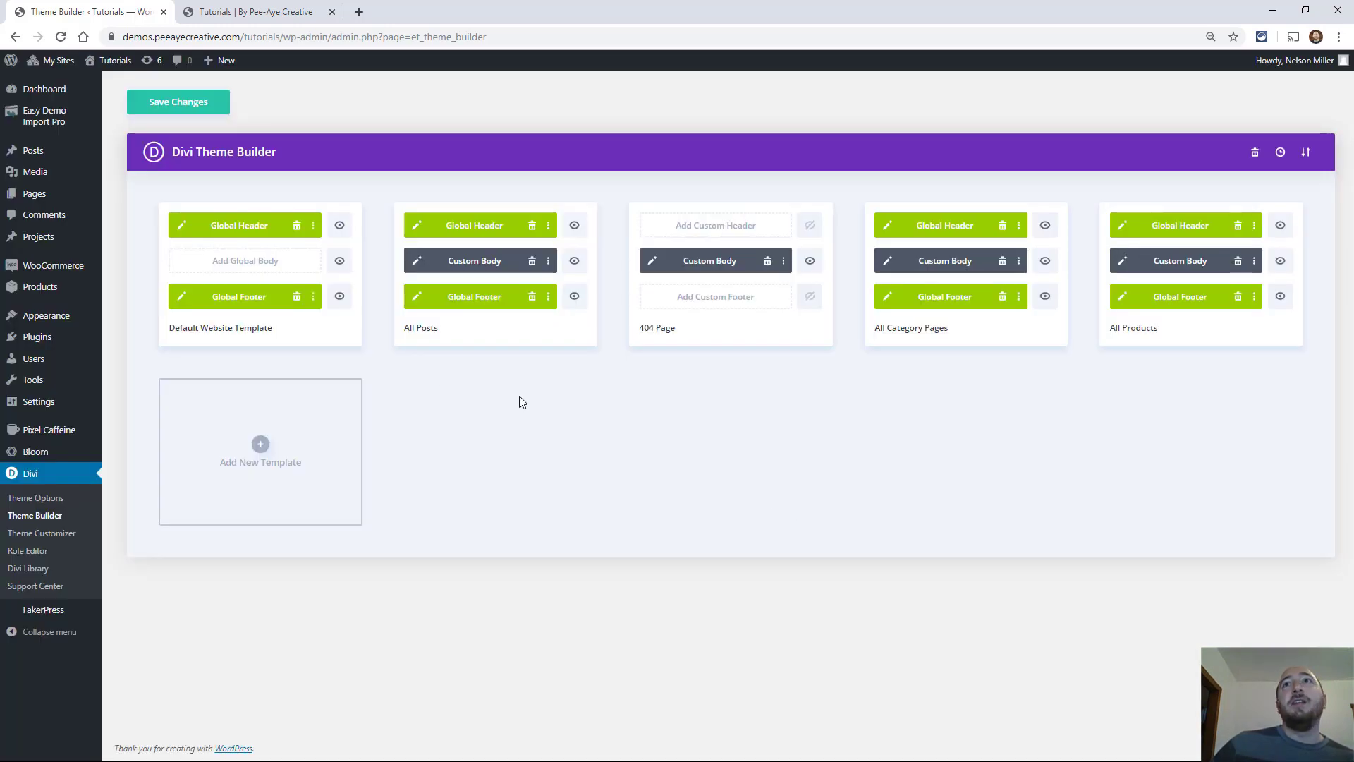
pyautogui.moveTo(474, 261)
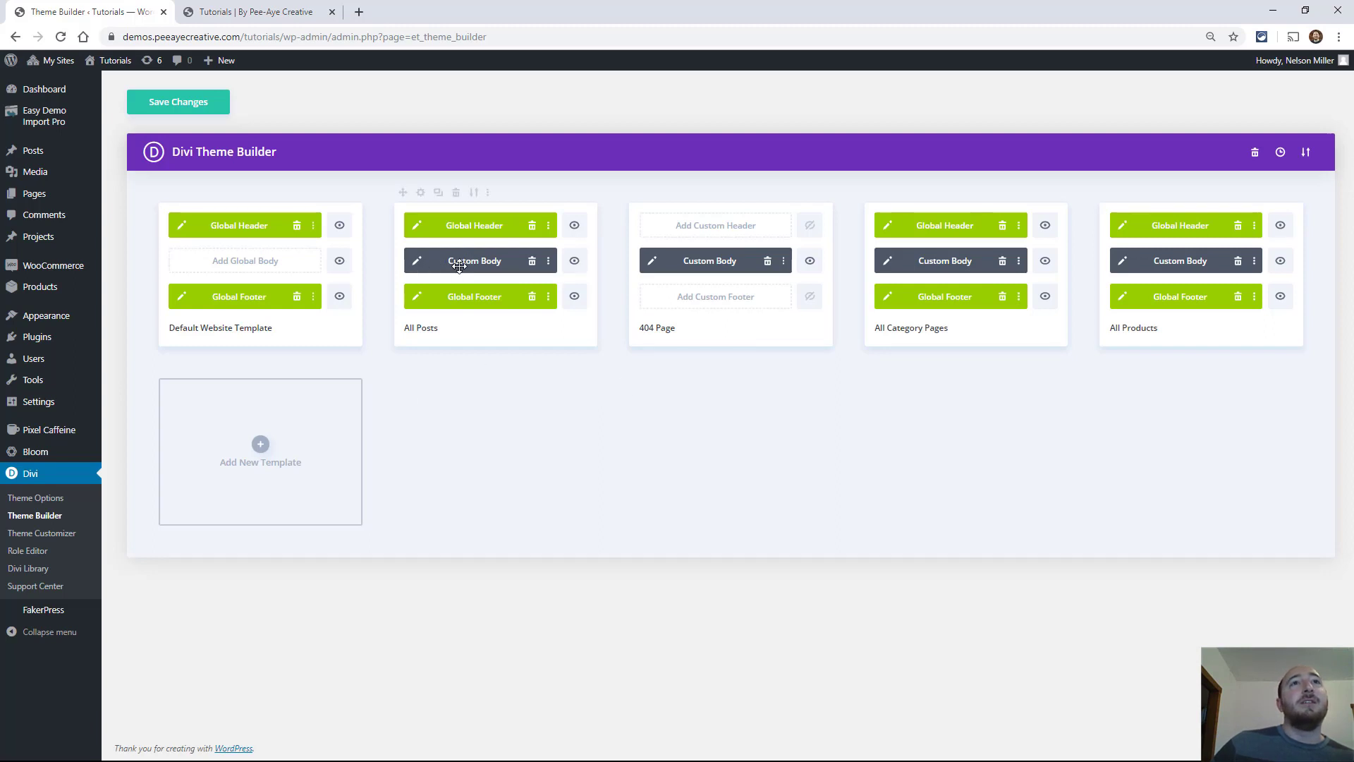
# Review the All Posts custom body layout, including its related-posts section, and close the editor
pyautogui.click(415, 264)
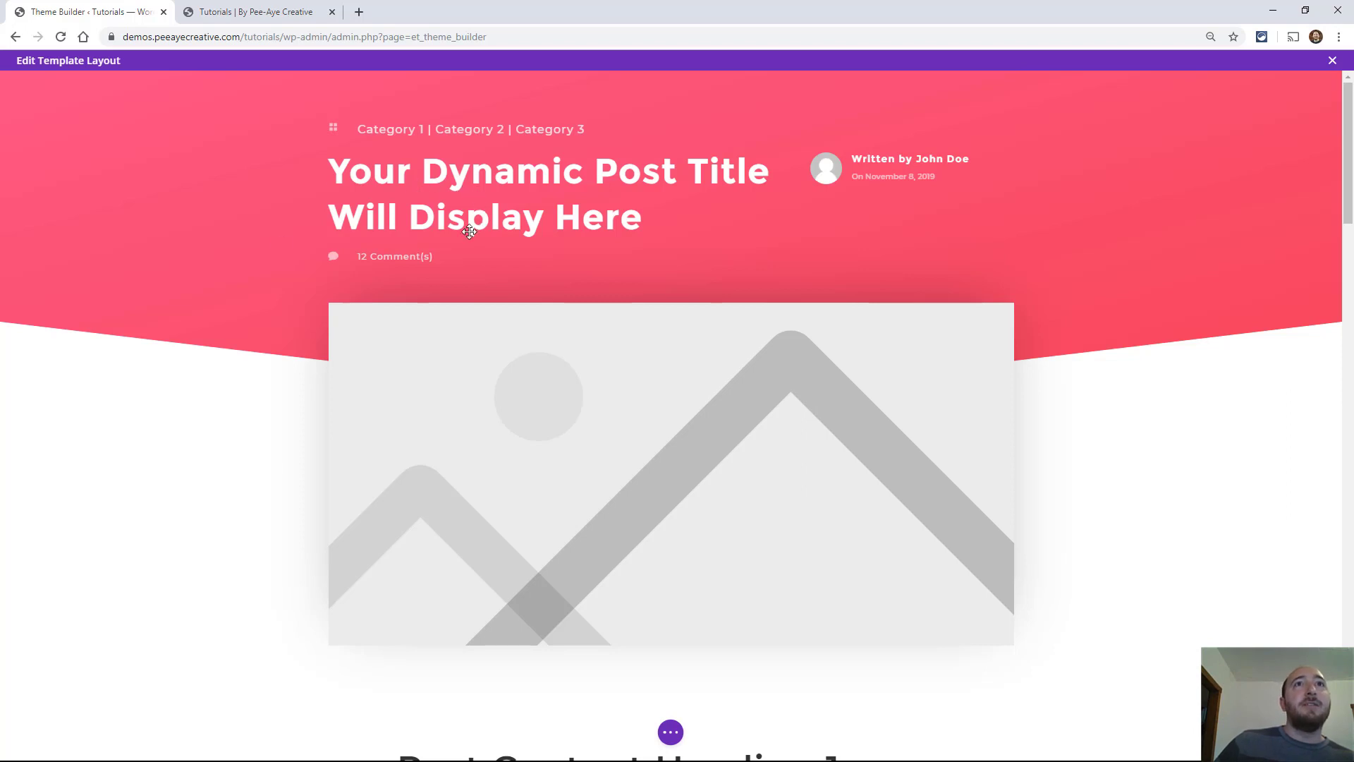
pyautogui.moveTo(548, 194)
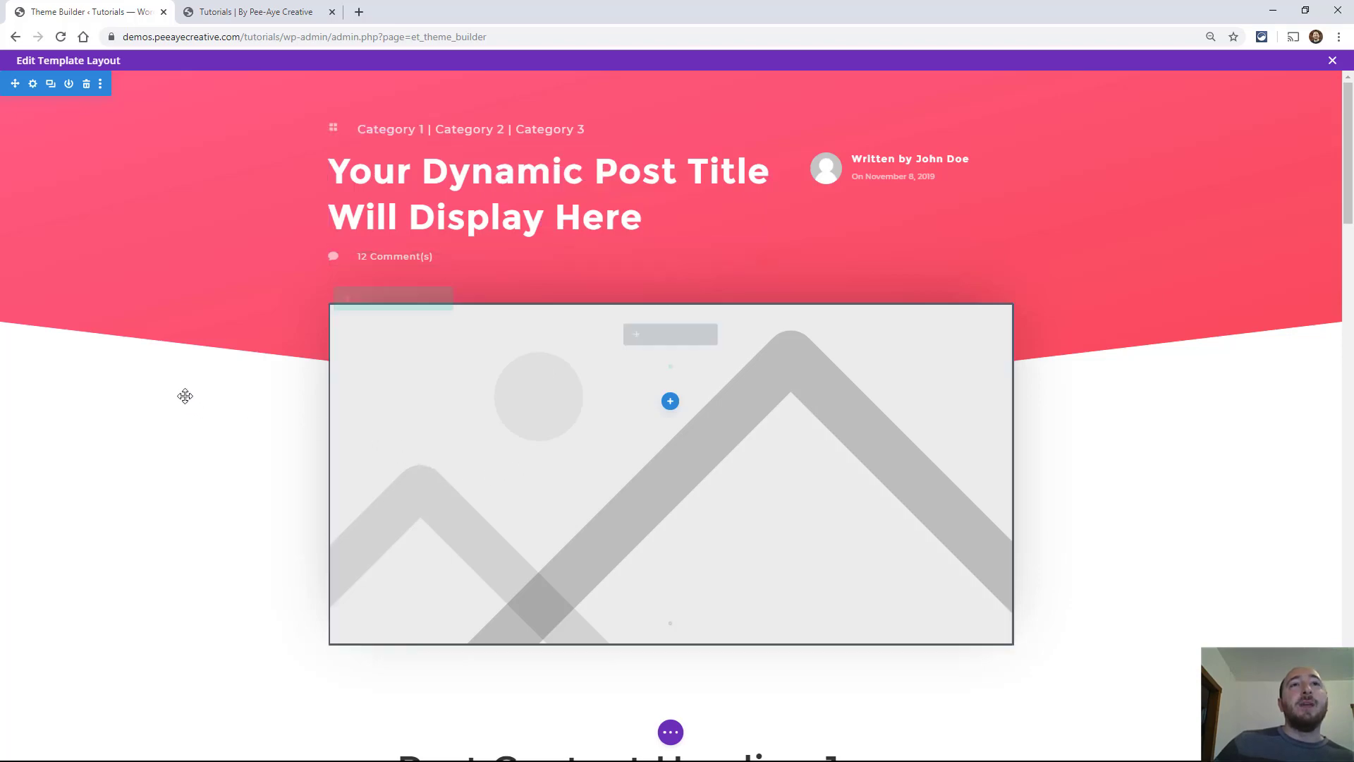
pyautogui.scroll(-3, 185, 396)
pyautogui.scroll(-3, 185, 395)
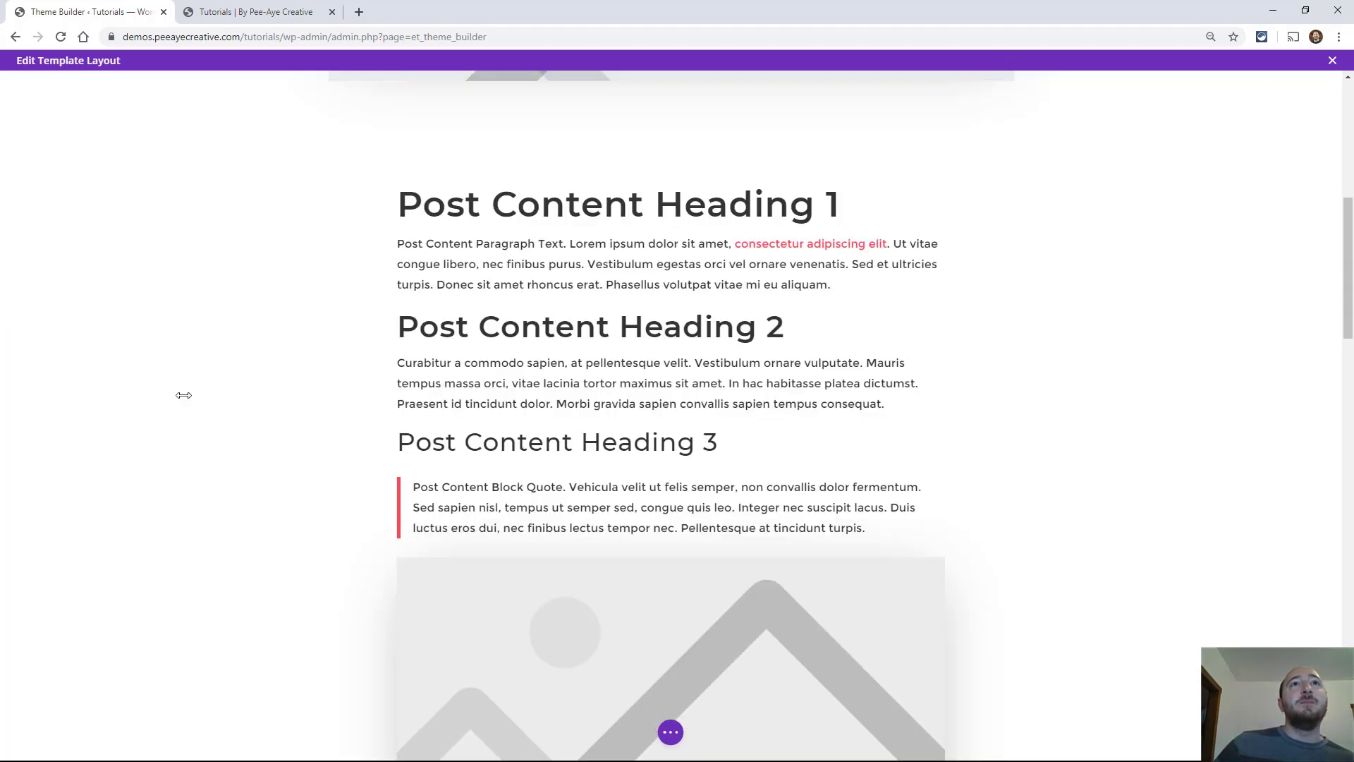
pyautogui.scroll(-2, 184, 395)
pyautogui.scroll(2, 183, 395)
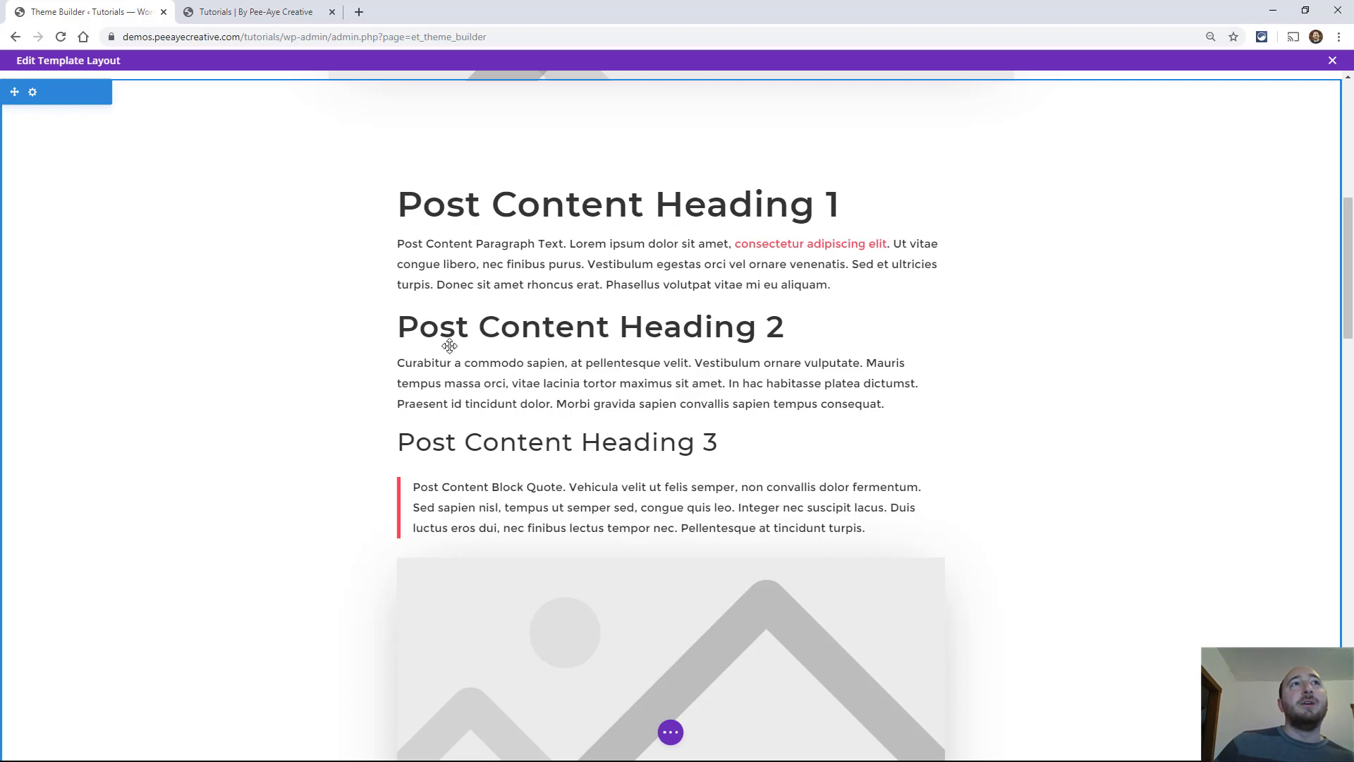
pyautogui.scroll(3, 297, 328)
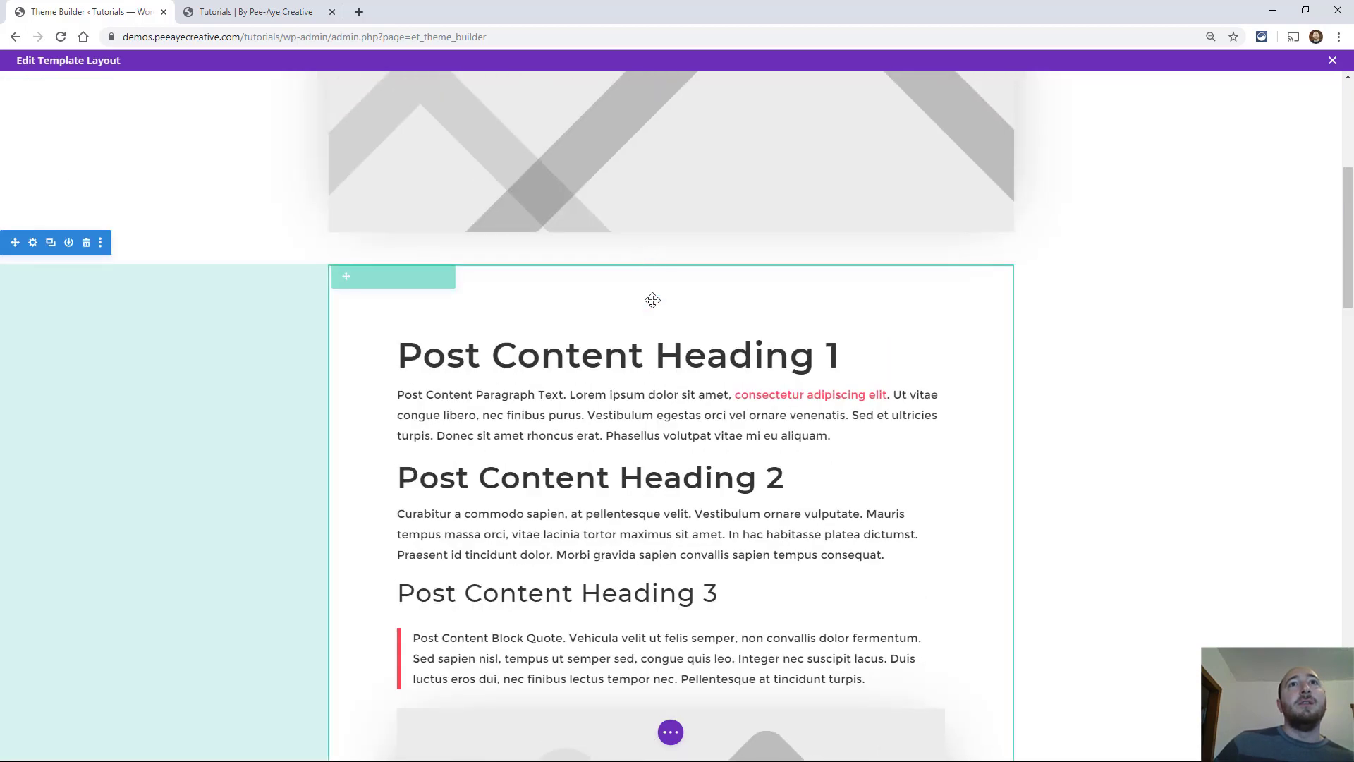
pyautogui.scroll(1, 653, 302)
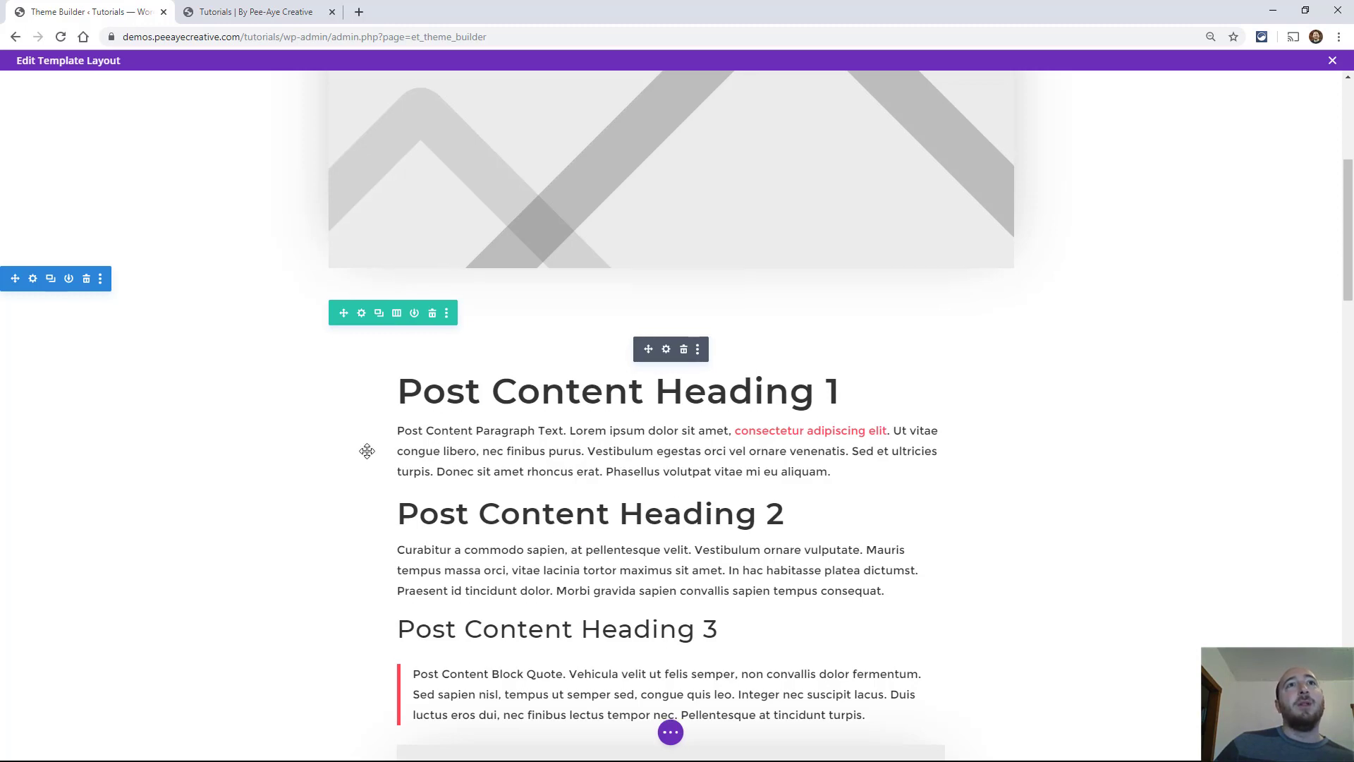
pyautogui.scroll(-3, 367, 451)
pyautogui.scroll(-3, 366, 451)
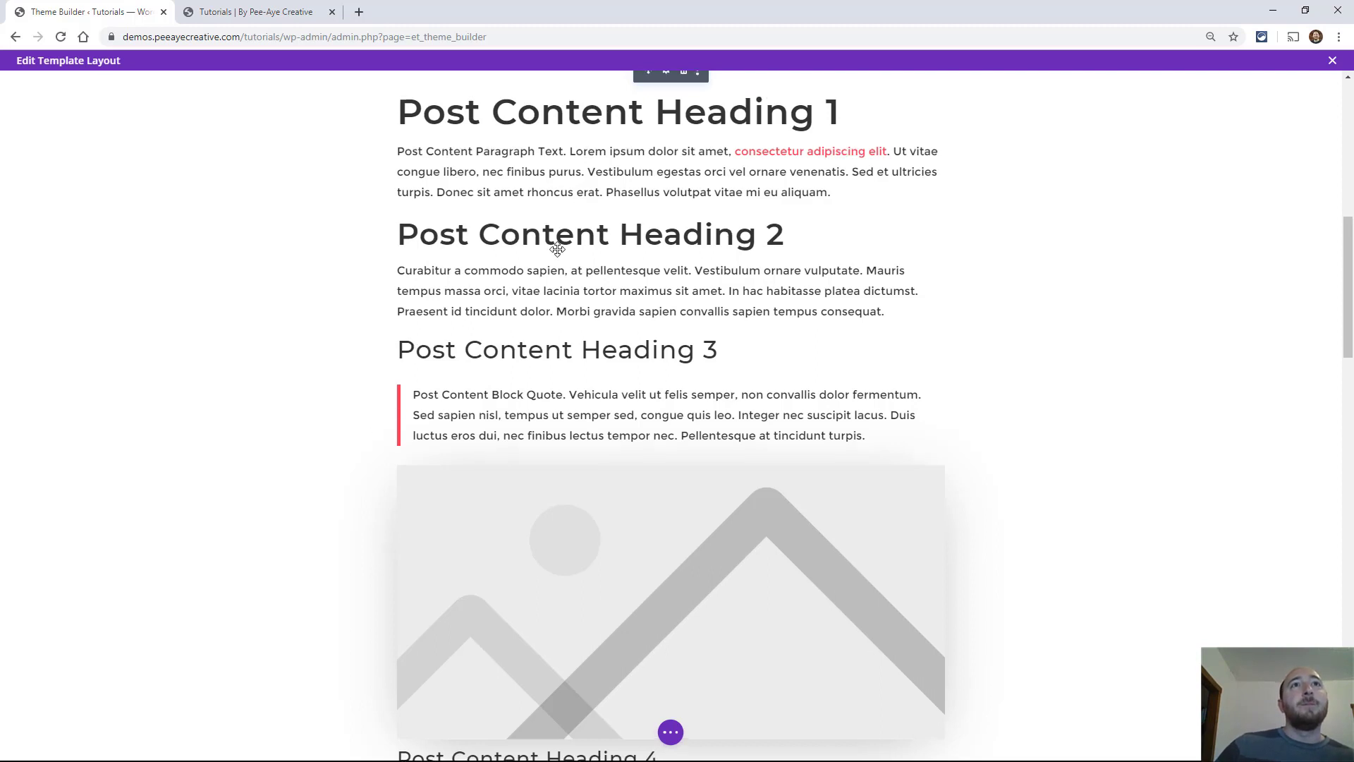
pyautogui.scroll(5, 585, 349)
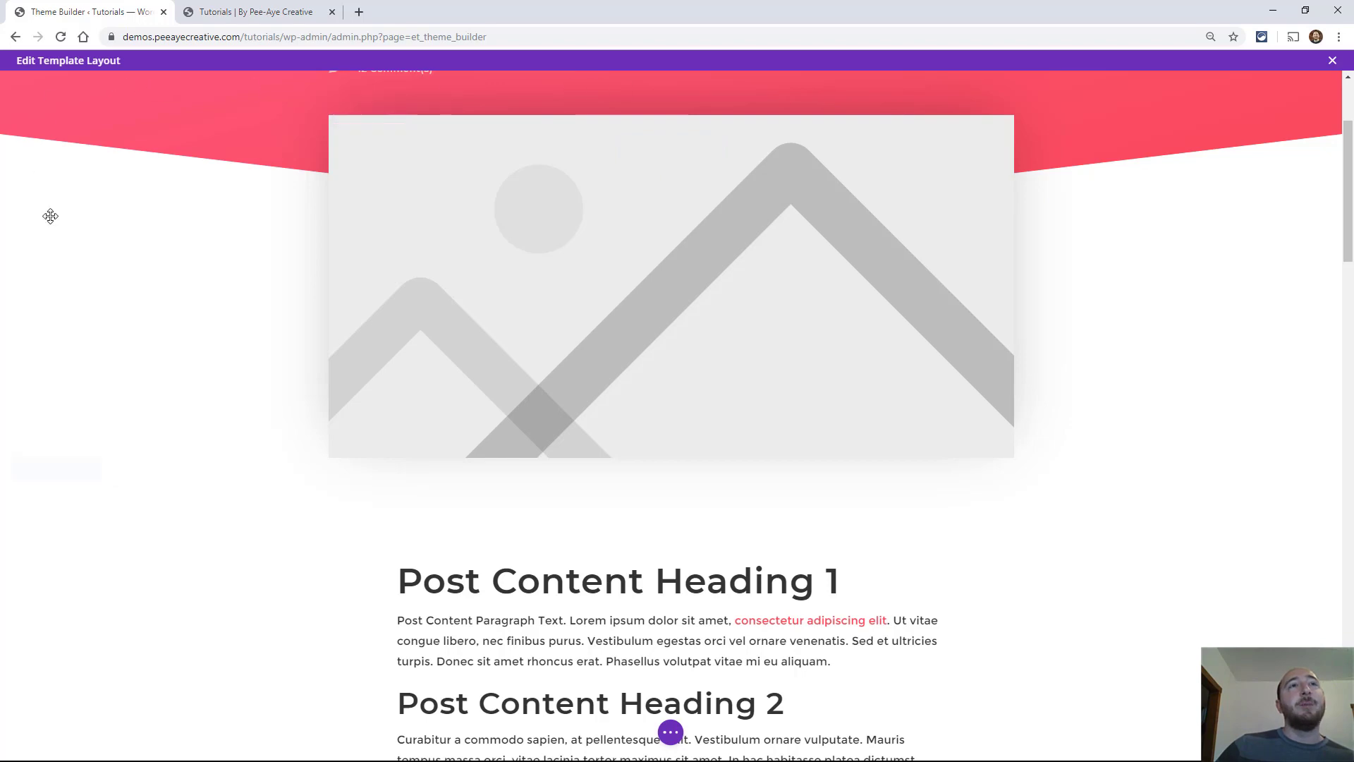
pyautogui.moveTo(1108, 591)
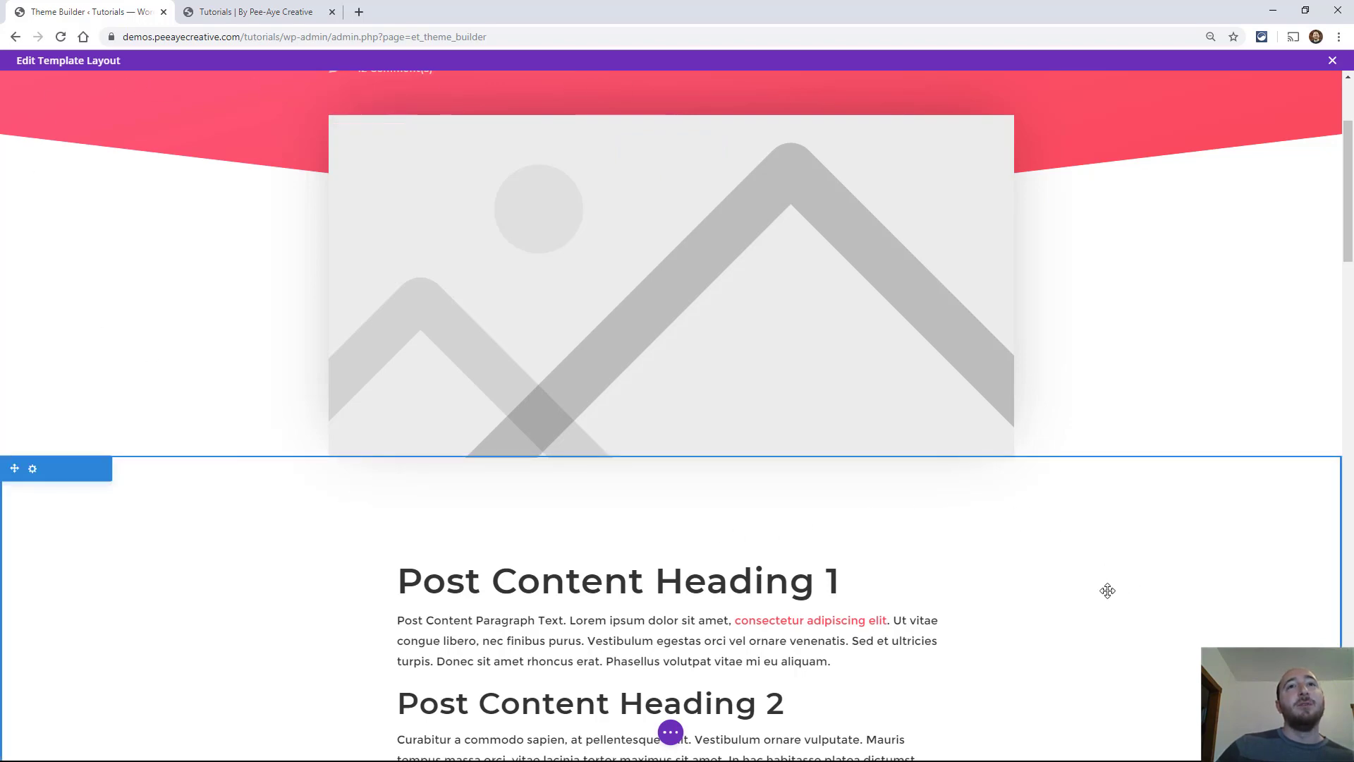
pyautogui.scroll(-5, 878, 424)
pyautogui.scroll(-3, 571, 167)
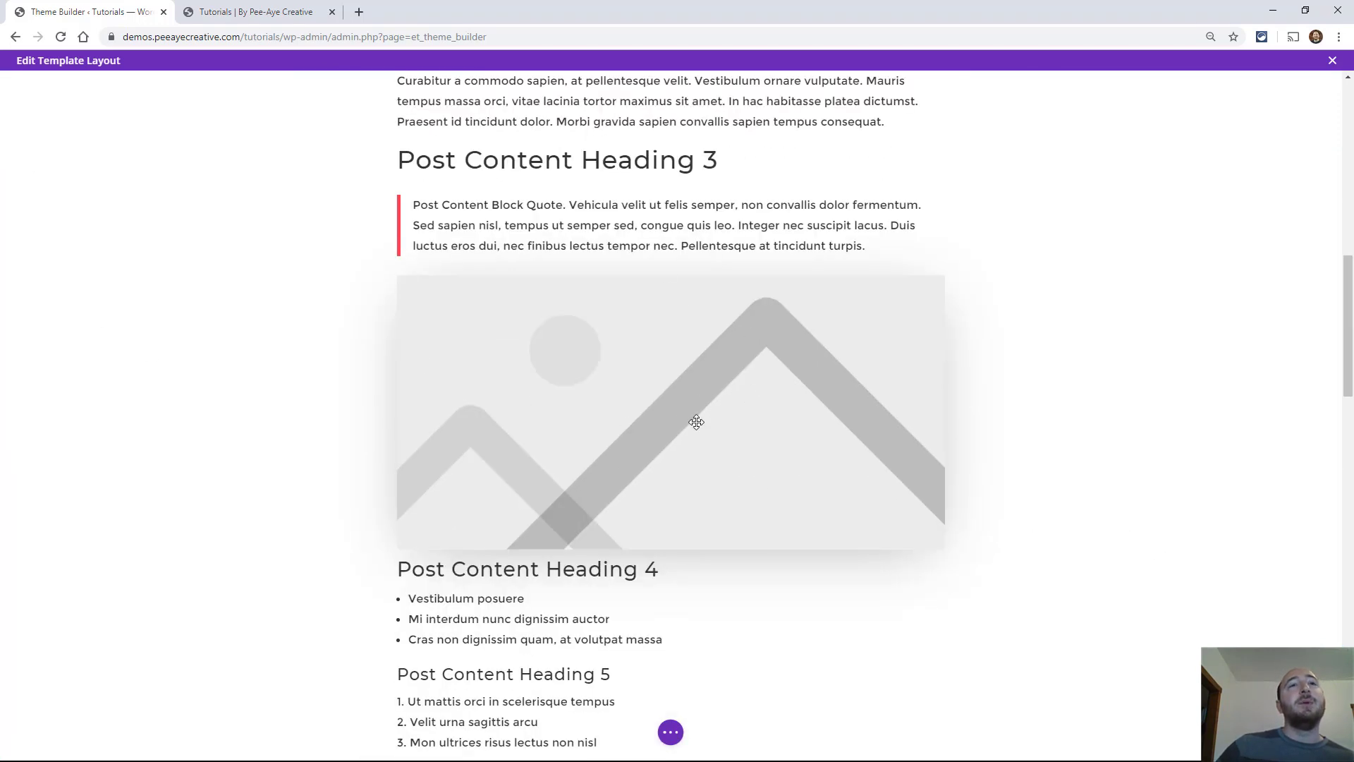
pyautogui.scroll(-2, 696, 422)
pyautogui.scroll(-6, 635, 402)
pyautogui.scroll(-2, 555, 350)
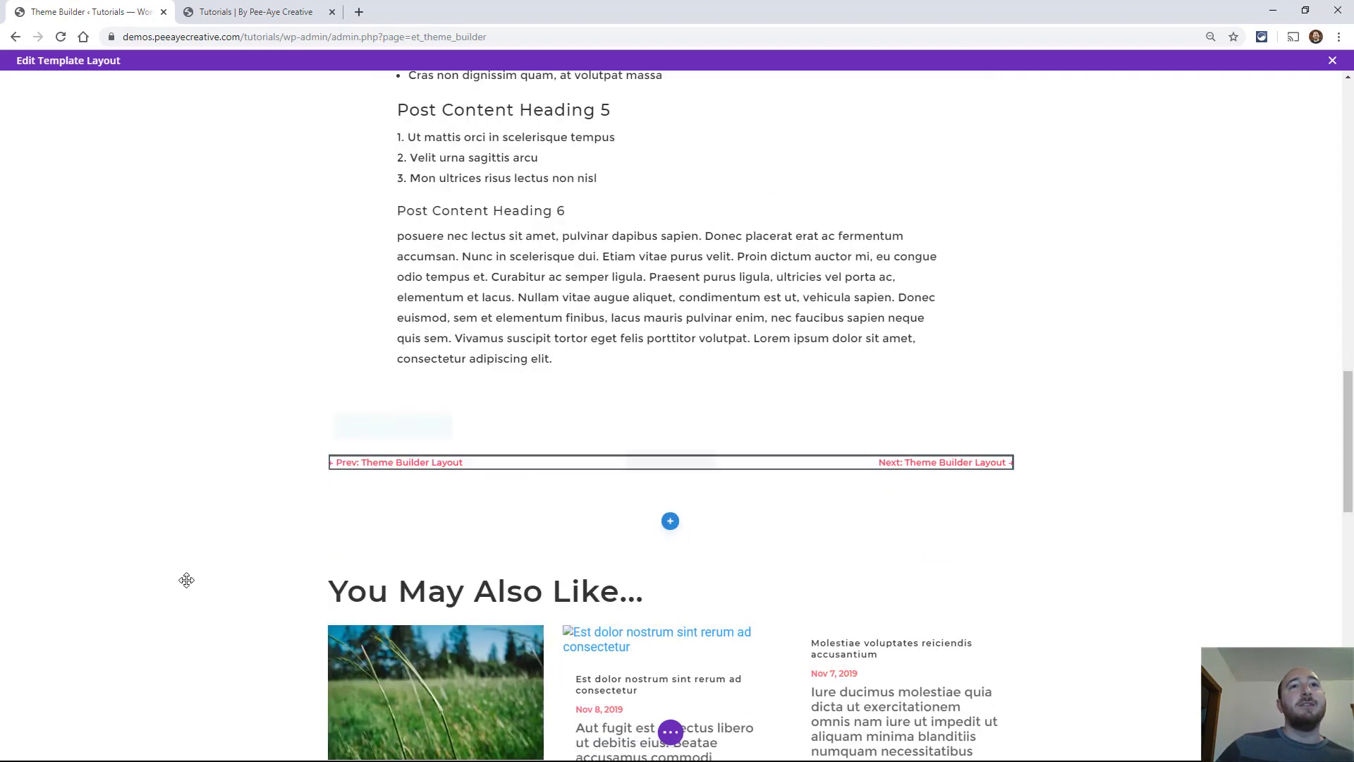
pyautogui.scroll(-2, 217, 532)
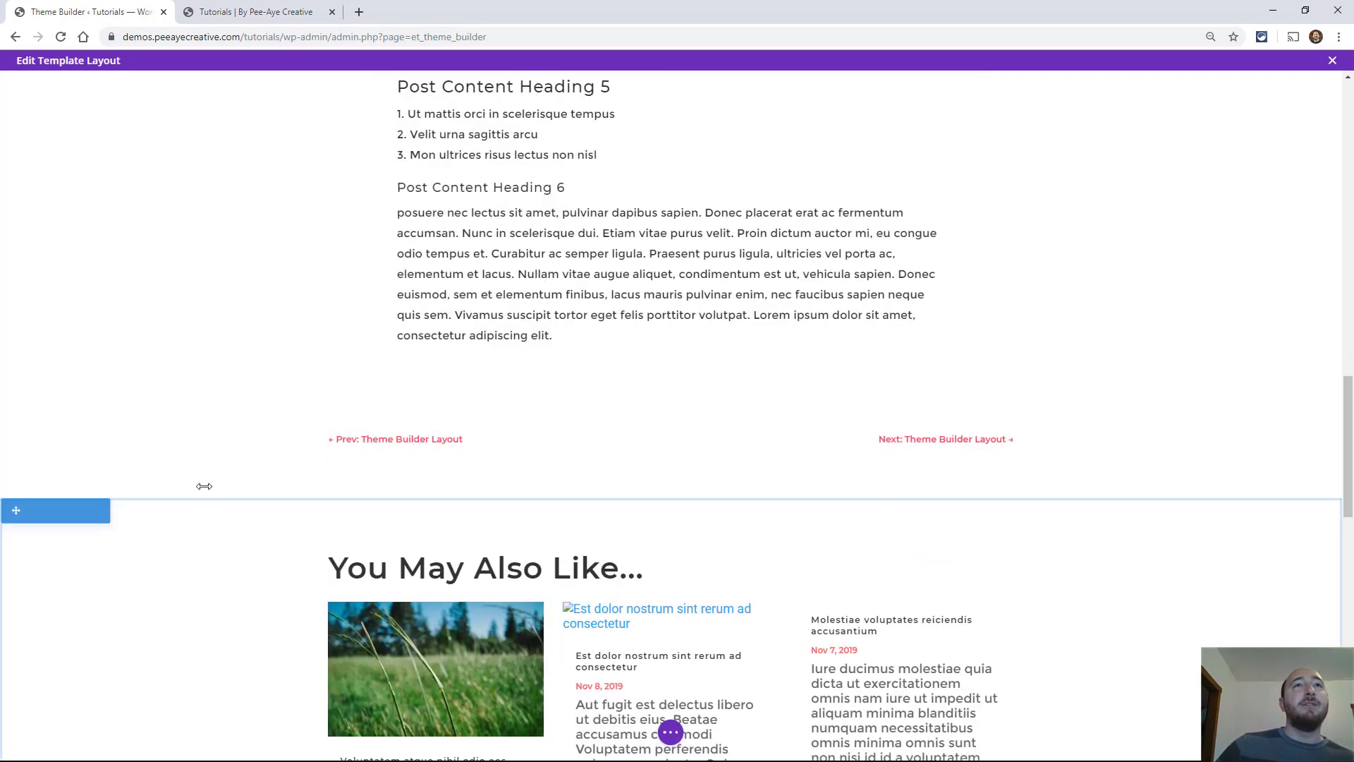
pyautogui.scroll(-3, 244, 466)
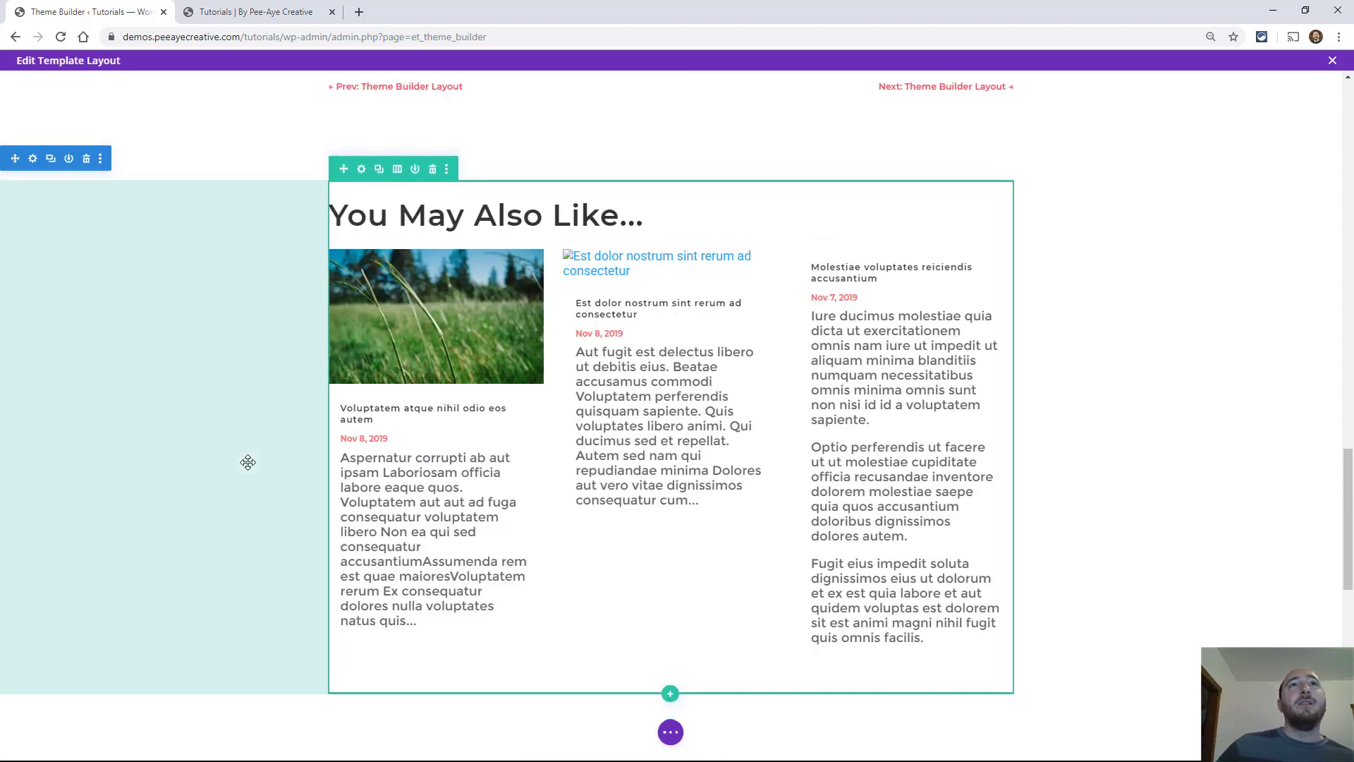
pyautogui.scroll(2, 248, 463)
pyautogui.scroll(4, 322, 432)
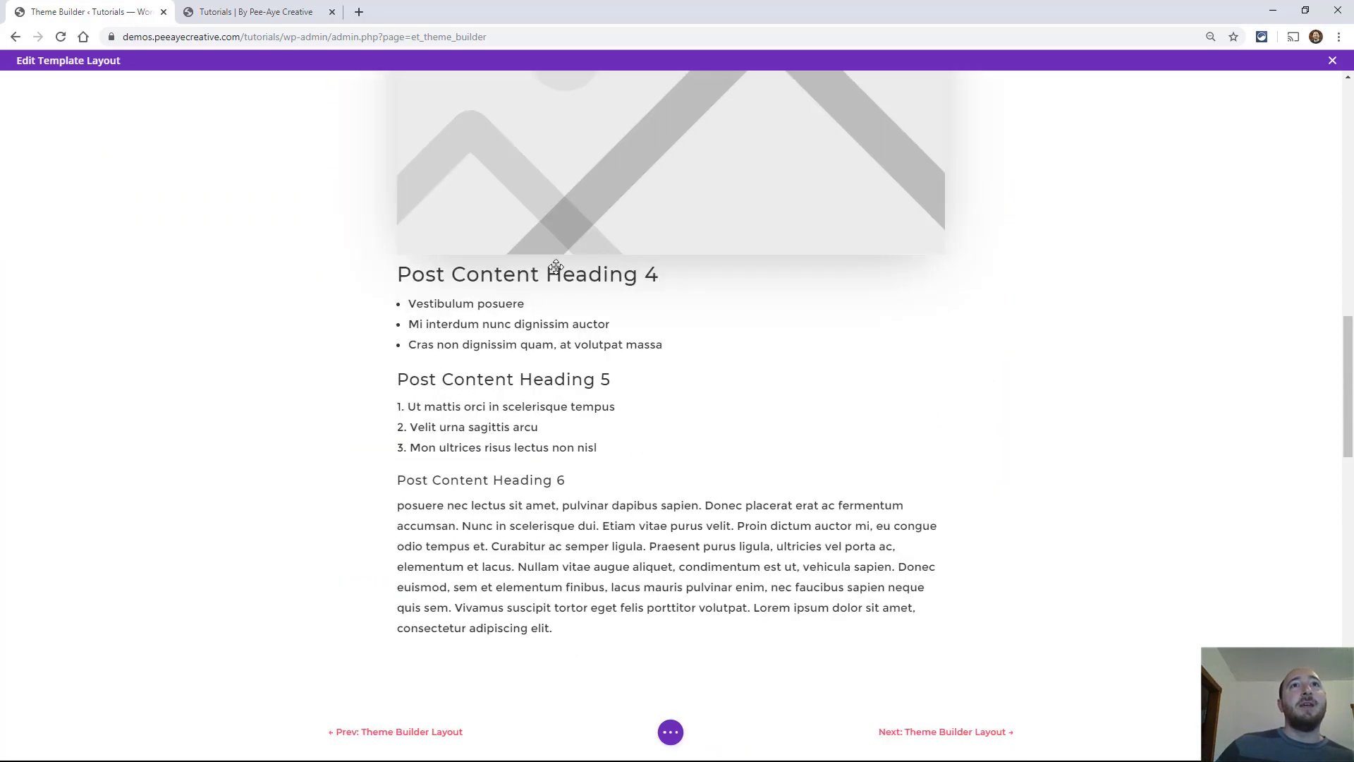
pyautogui.scroll(3, 582, 424)
pyautogui.scroll(2, 582, 318)
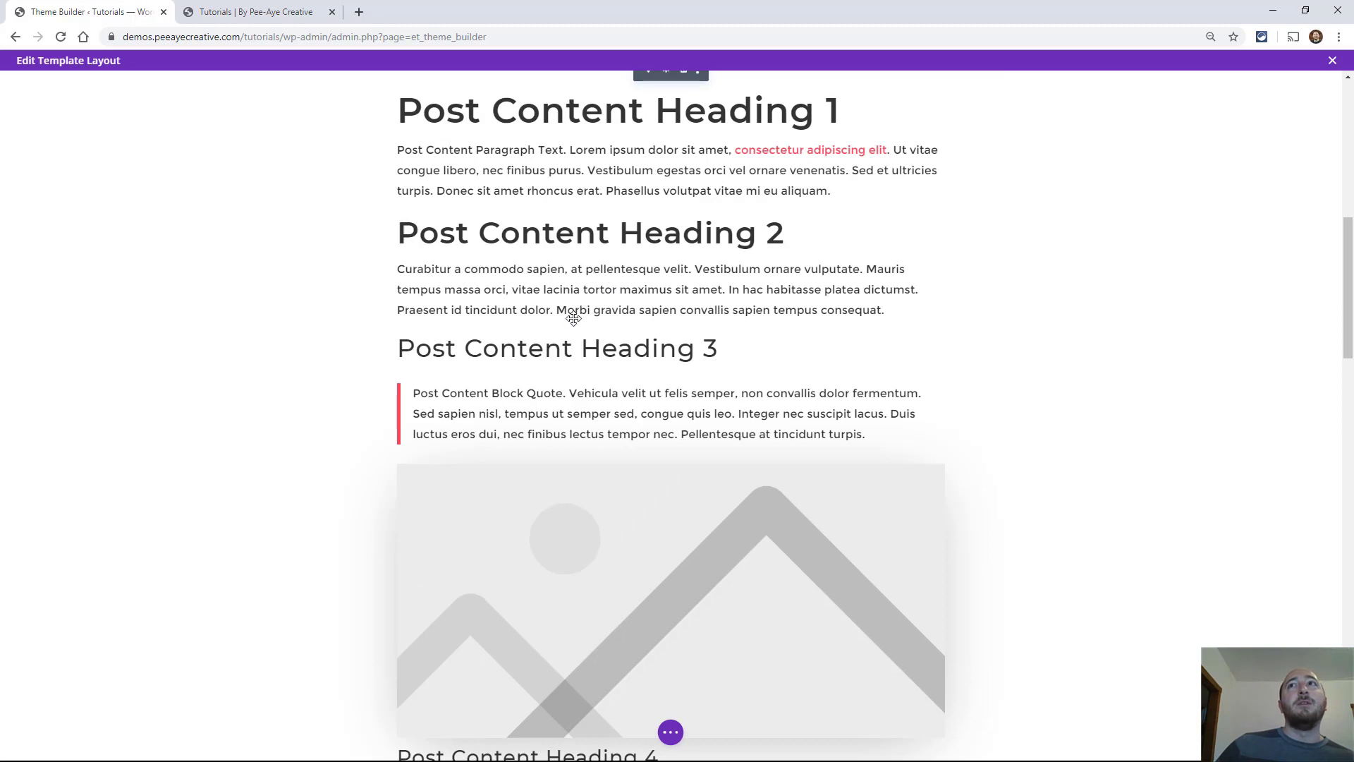
pyautogui.scroll(2, 572, 317)
pyautogui.scroll(4, 571, 392)
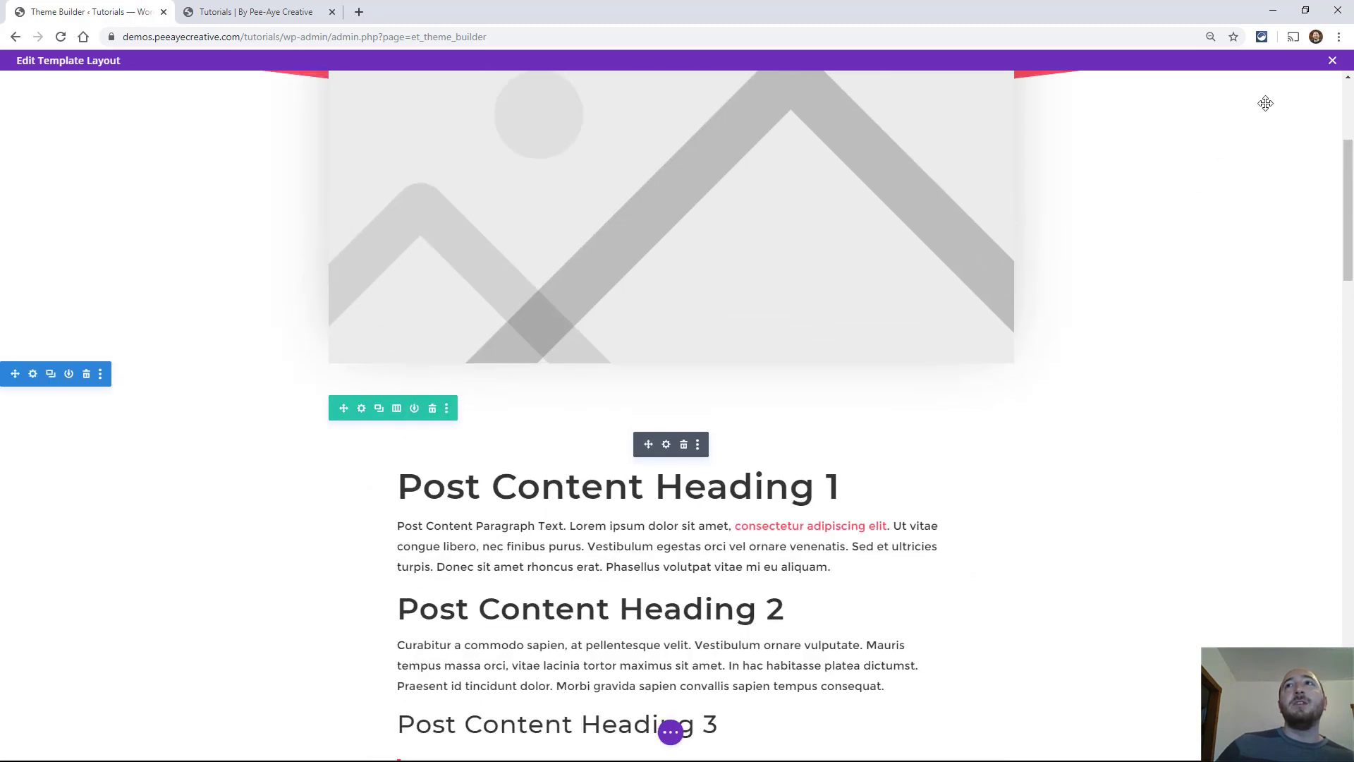
pyautogui.click(1333, 61)
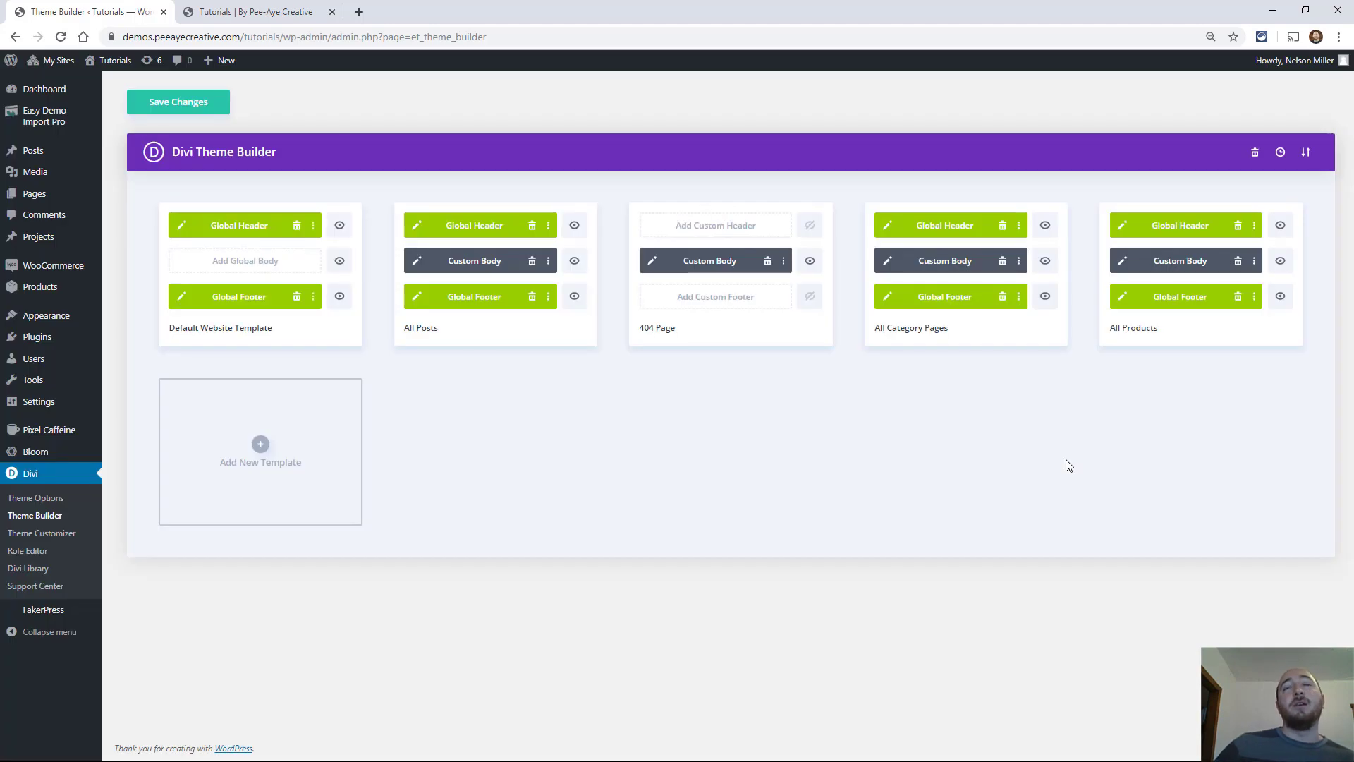
# Review the All Products custom body layout, then start closing its editor
pyautogui.click(1123, 262)
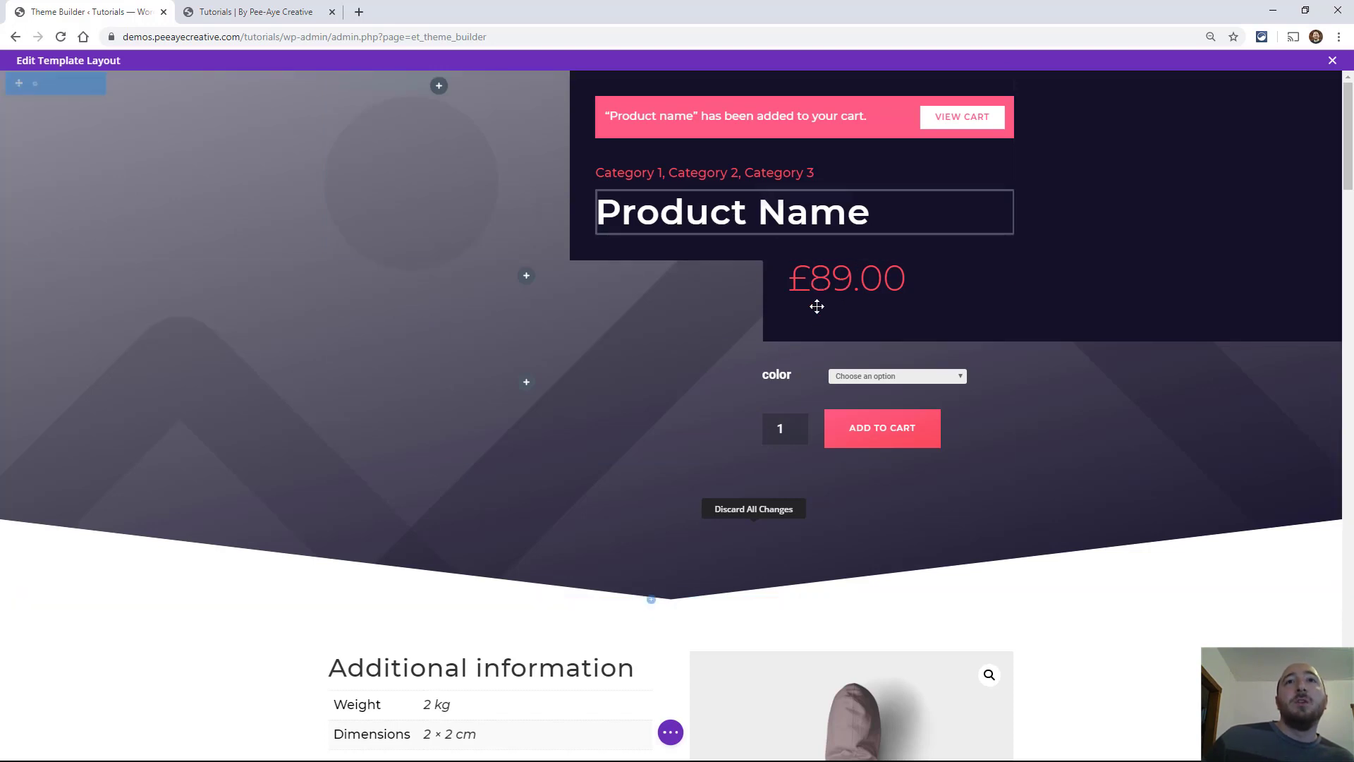
pyautogui.scroll(-3, 637, 455)
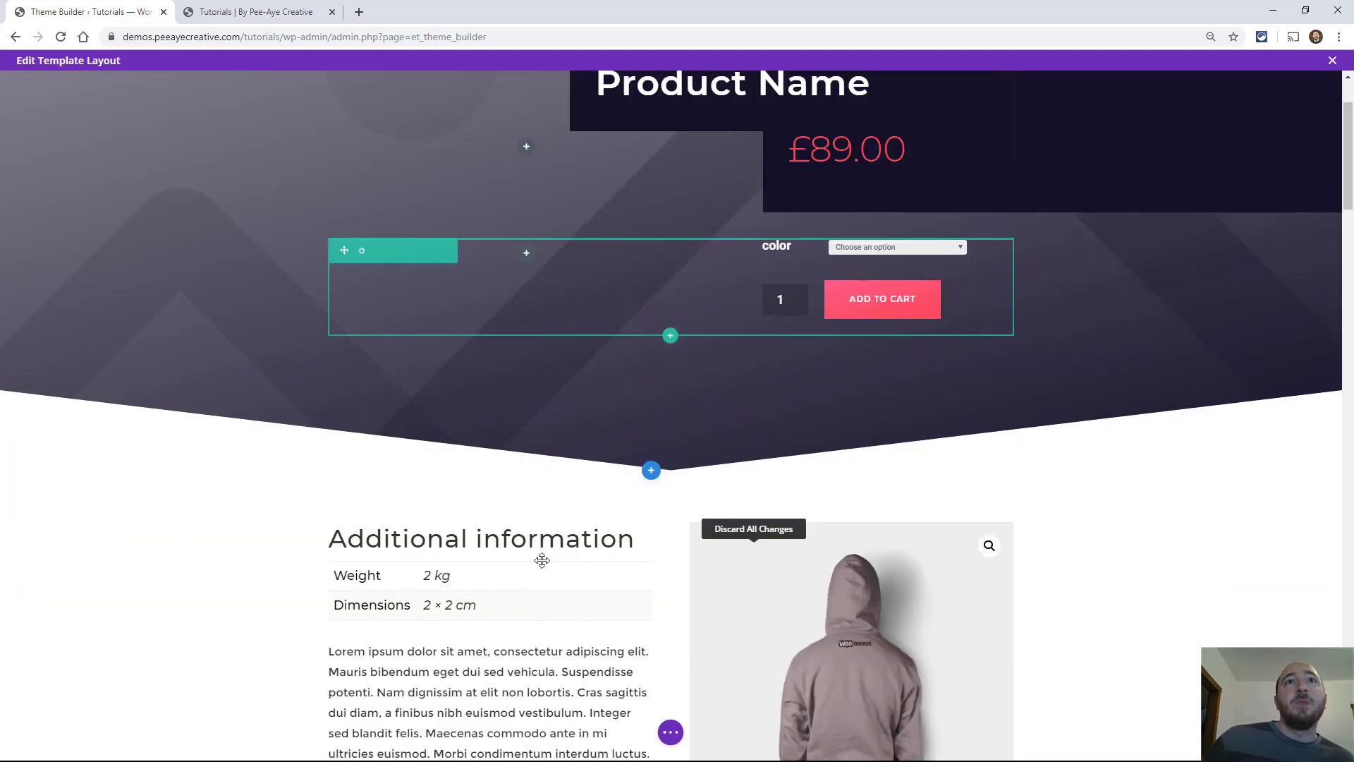
pyautogui.scroll(-2, 507, 529)
pyautogui.scroll(-3, 424, 508)
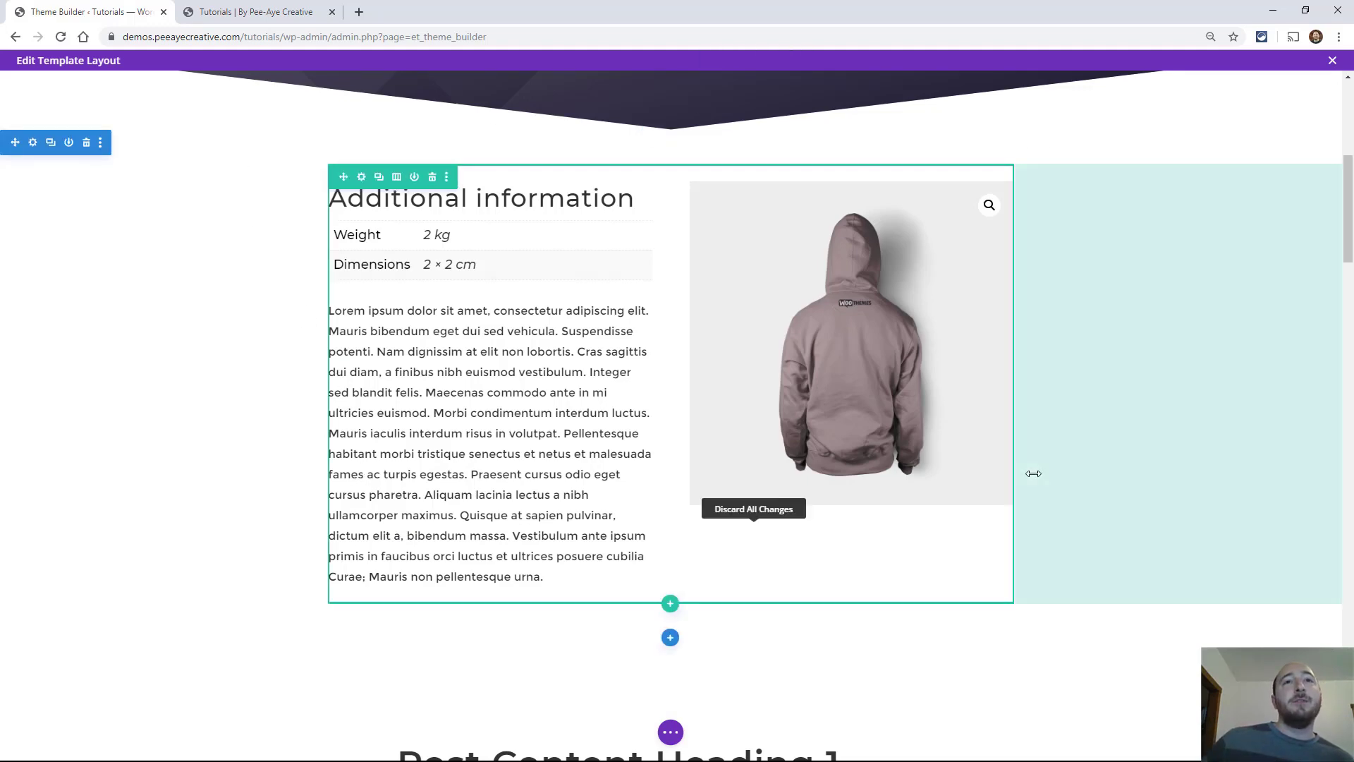
pyautogui.scroll(-3, 1035, 473)
pyautogui.scroll(-2, 1035, 473)
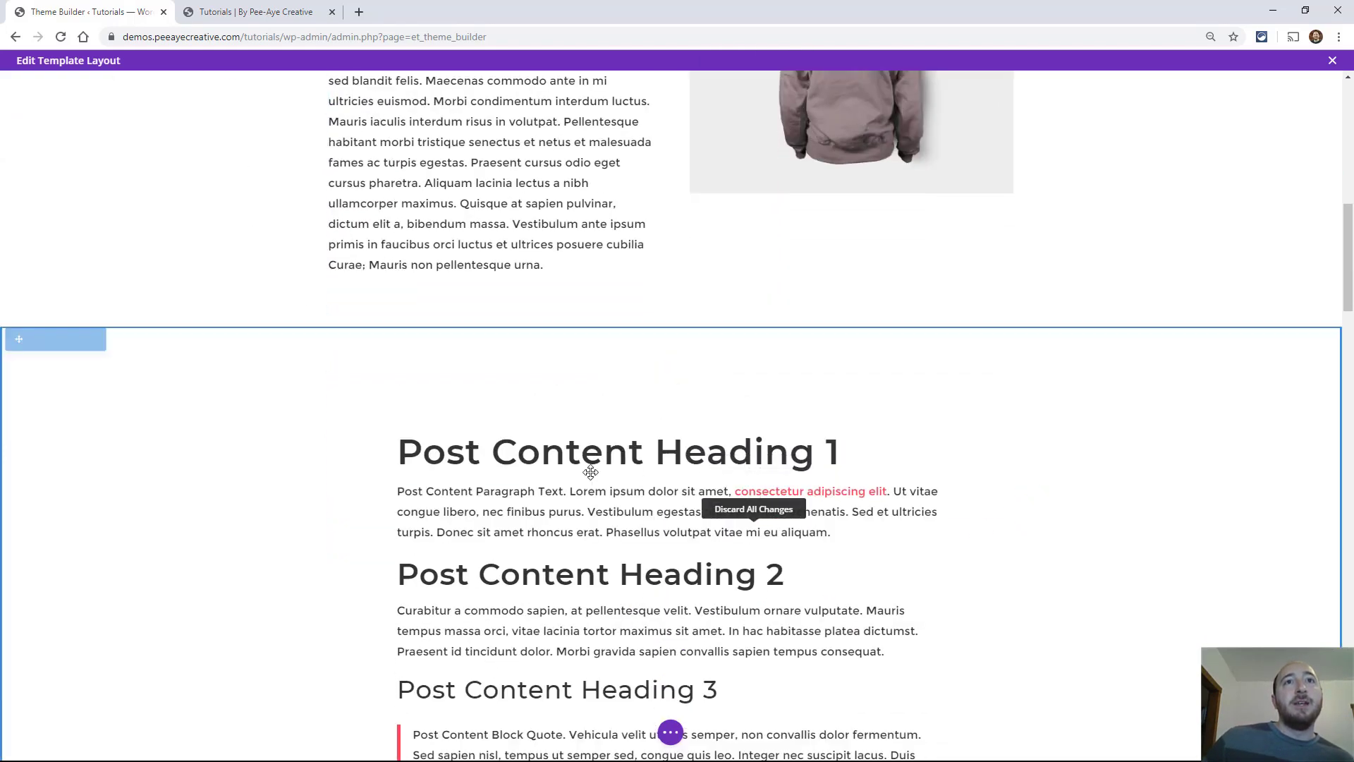
pyautogui.scroll(-2, 591, 454)
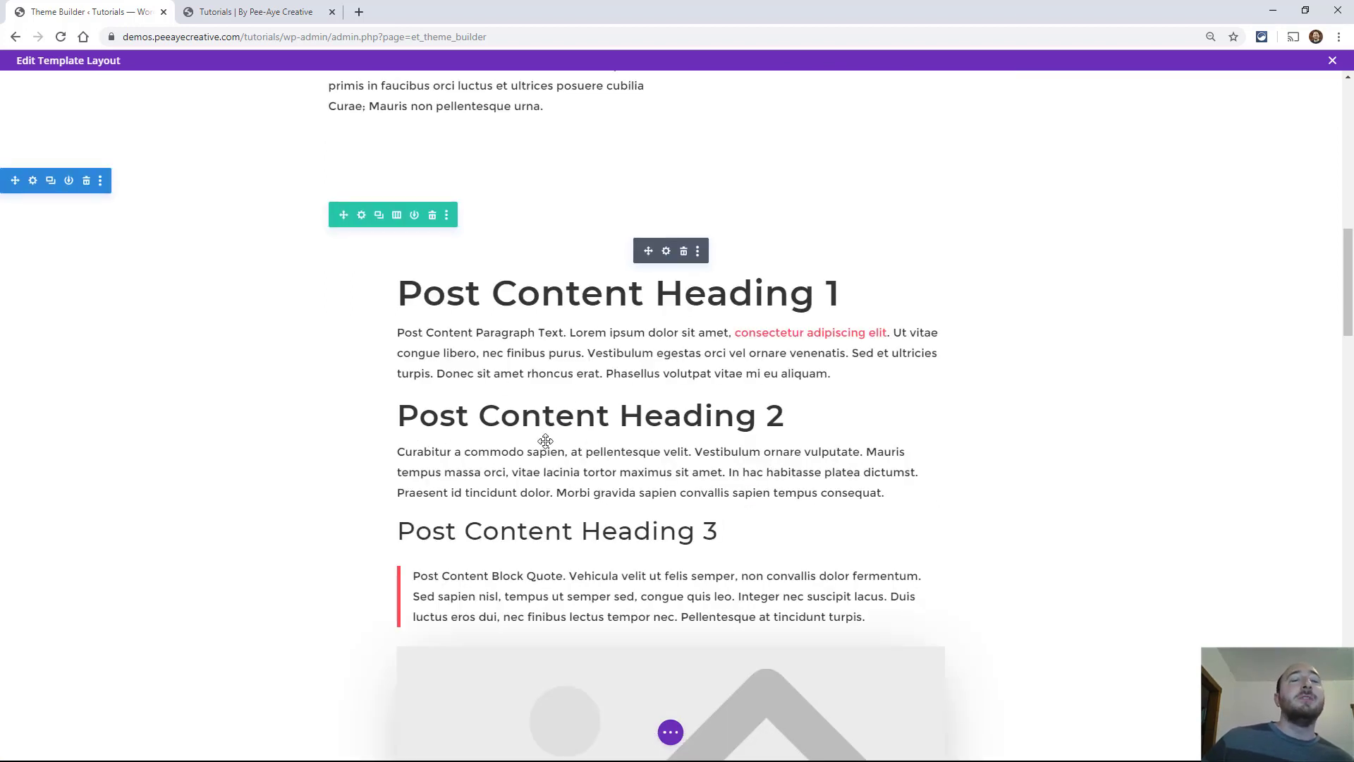
pyautogui.scroll(-3, 545, 442)
pyautogui.scroll(-5, 546, 442)
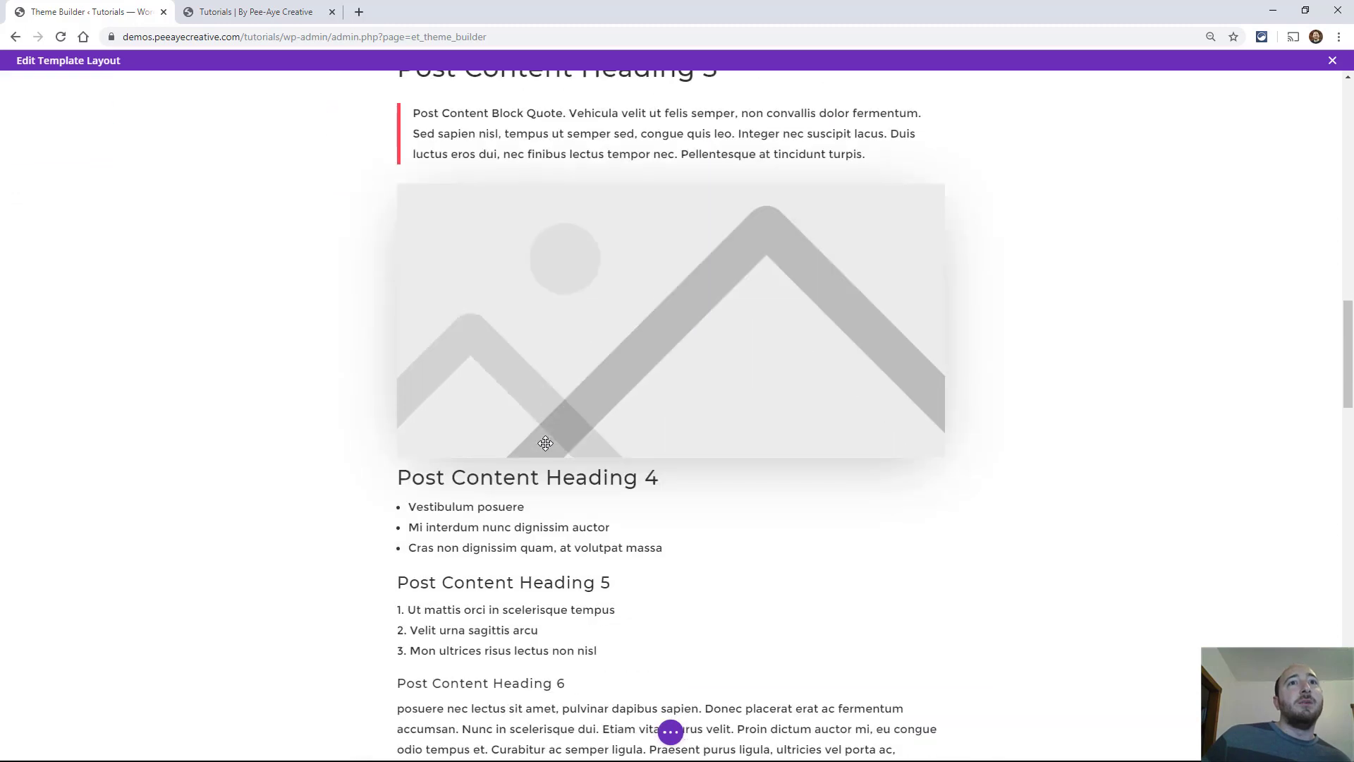
pyautogui.scroll(-3, 547, 440)
pyautogui.scroll(3, 546, 442)
pyautogui.scroll(5, 547, 442)
pyautogui.scroll(3, 546, 442)
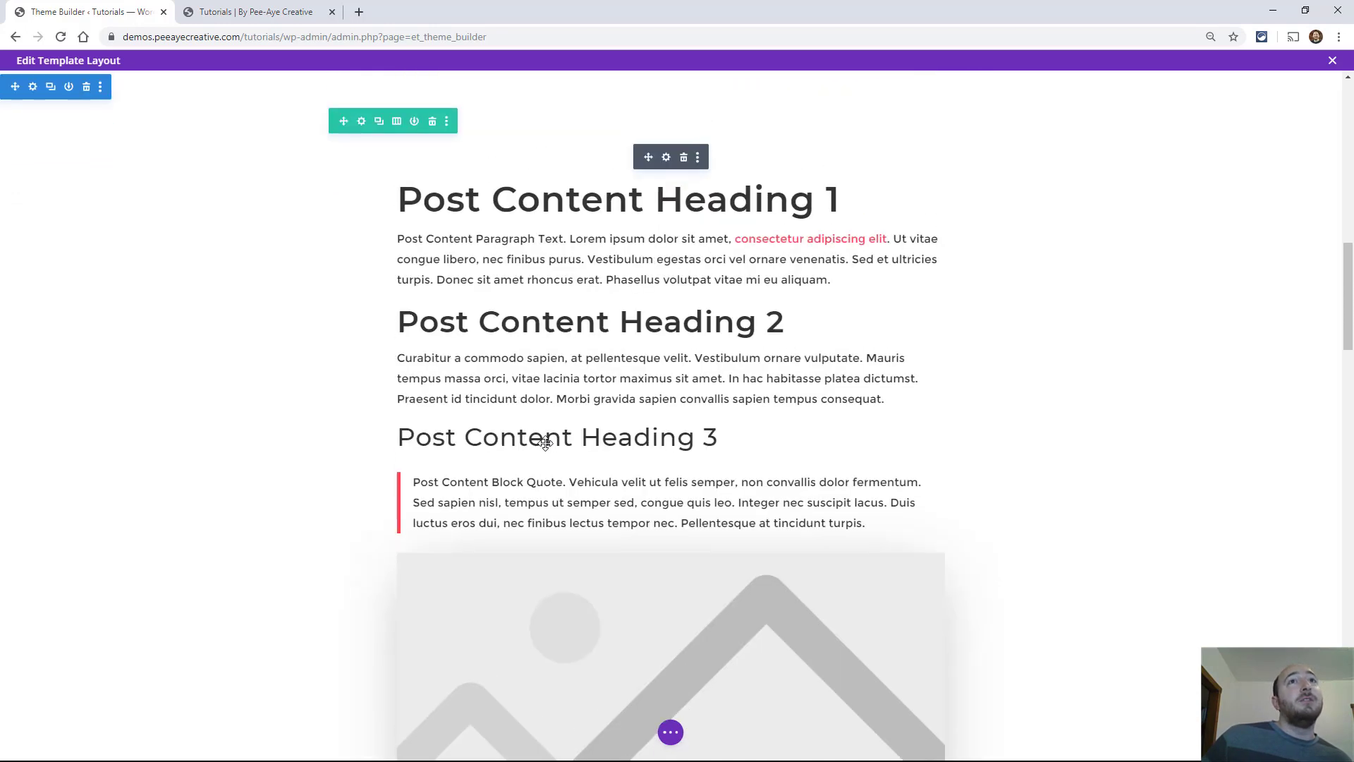
pyautogui.scroll(3, 546, 441)
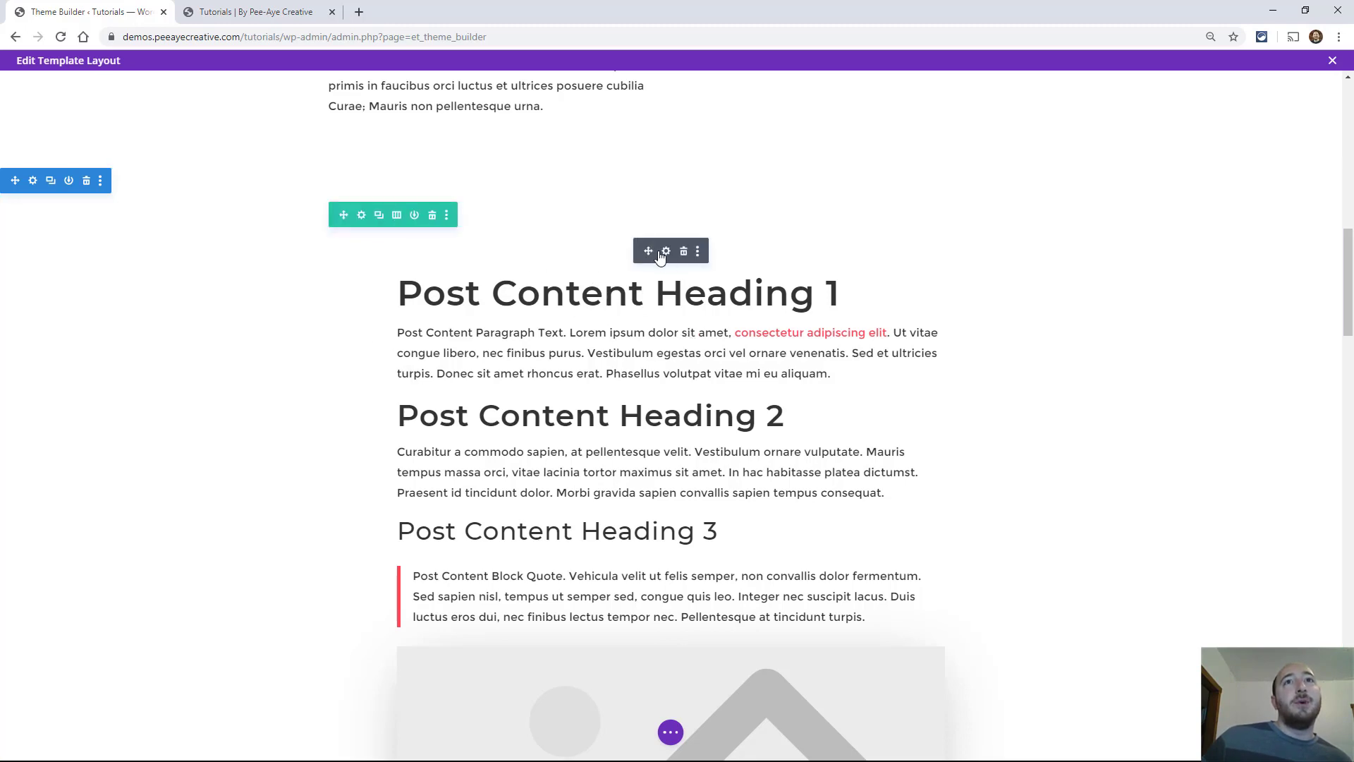
pyautogui.scroll(-3, 624, 331)
pyautogui.scroll(-4, 620, 359)
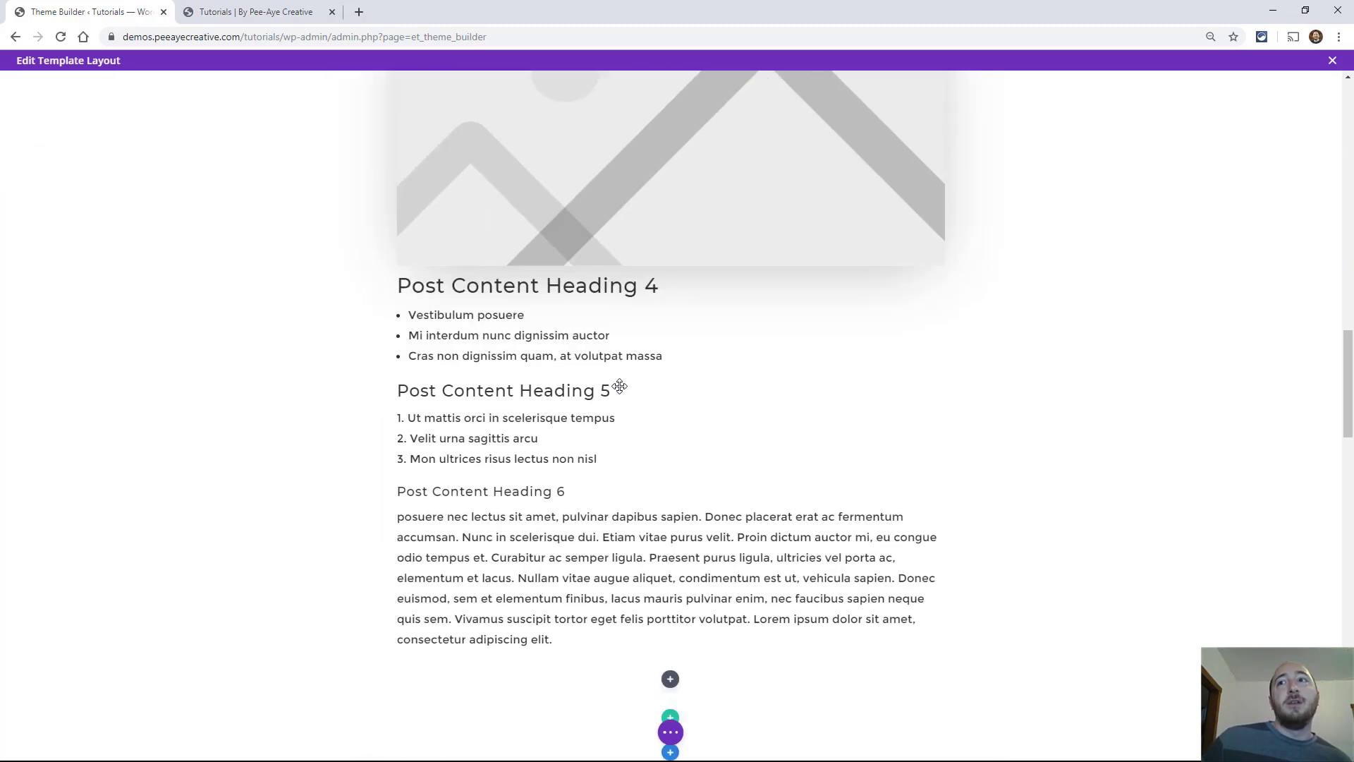
pyautogui.scroll(-2, 619, 386)
pyautogui.scroll(-3, 619, 386)
pyautogui.scroll(-2, 619, 386)
pyautogui.scroll(-2, 619, 387)
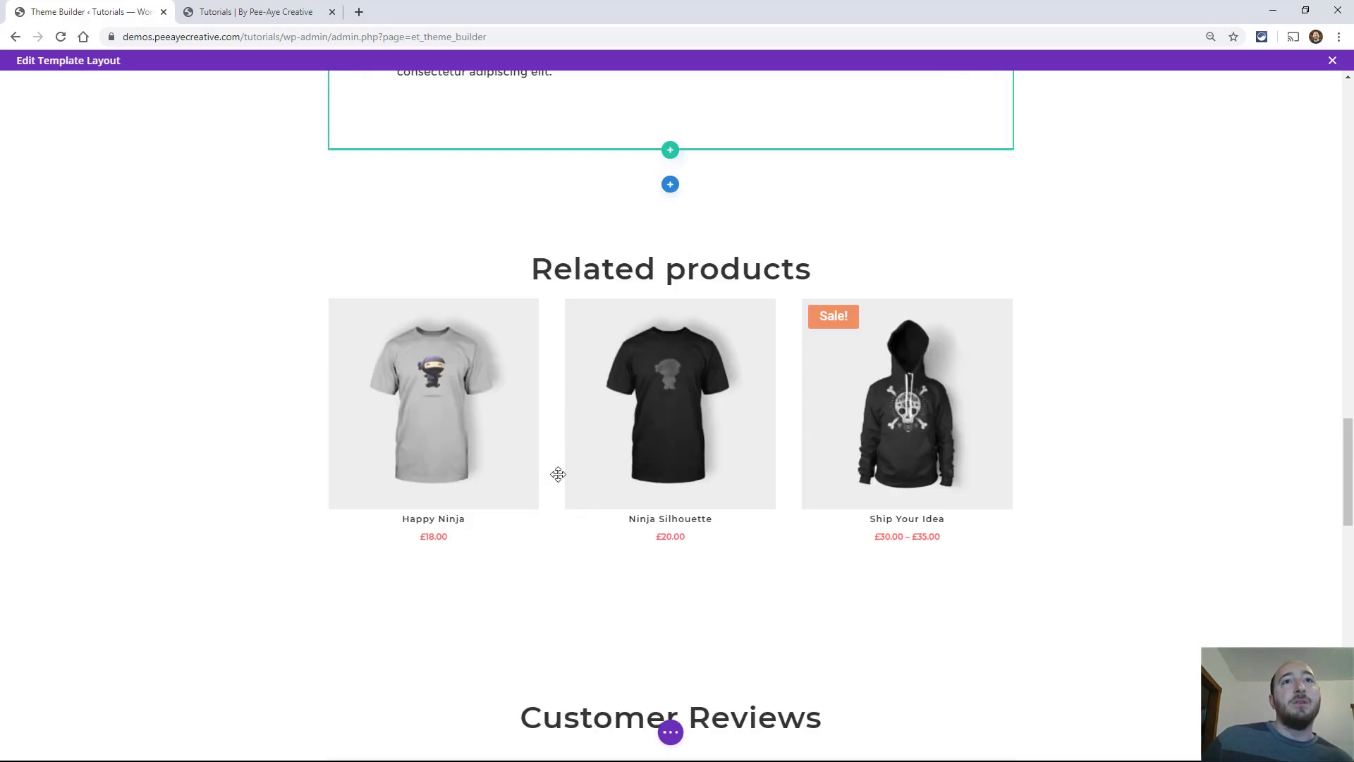
pyautogui.scroll(-3, 880, 356)
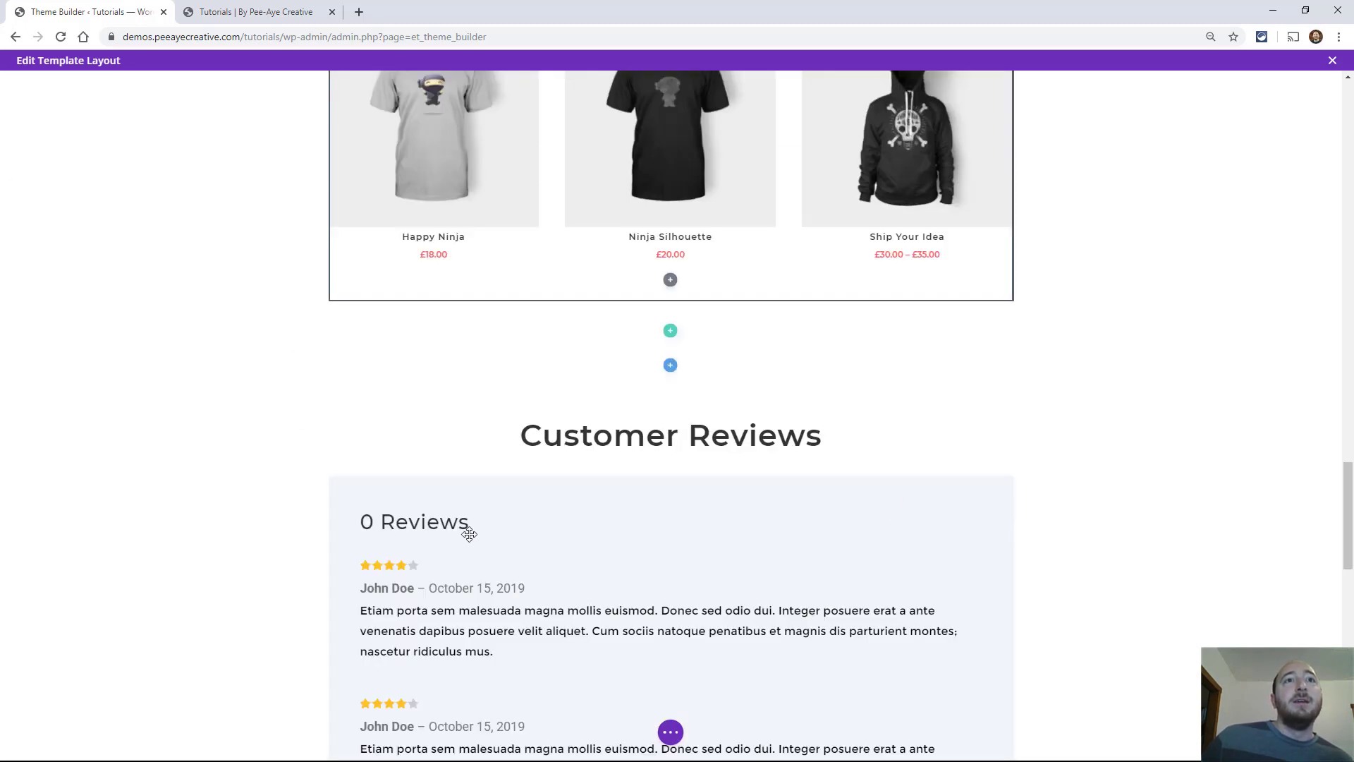
pyautogui.scroll(-3, 580, 594)
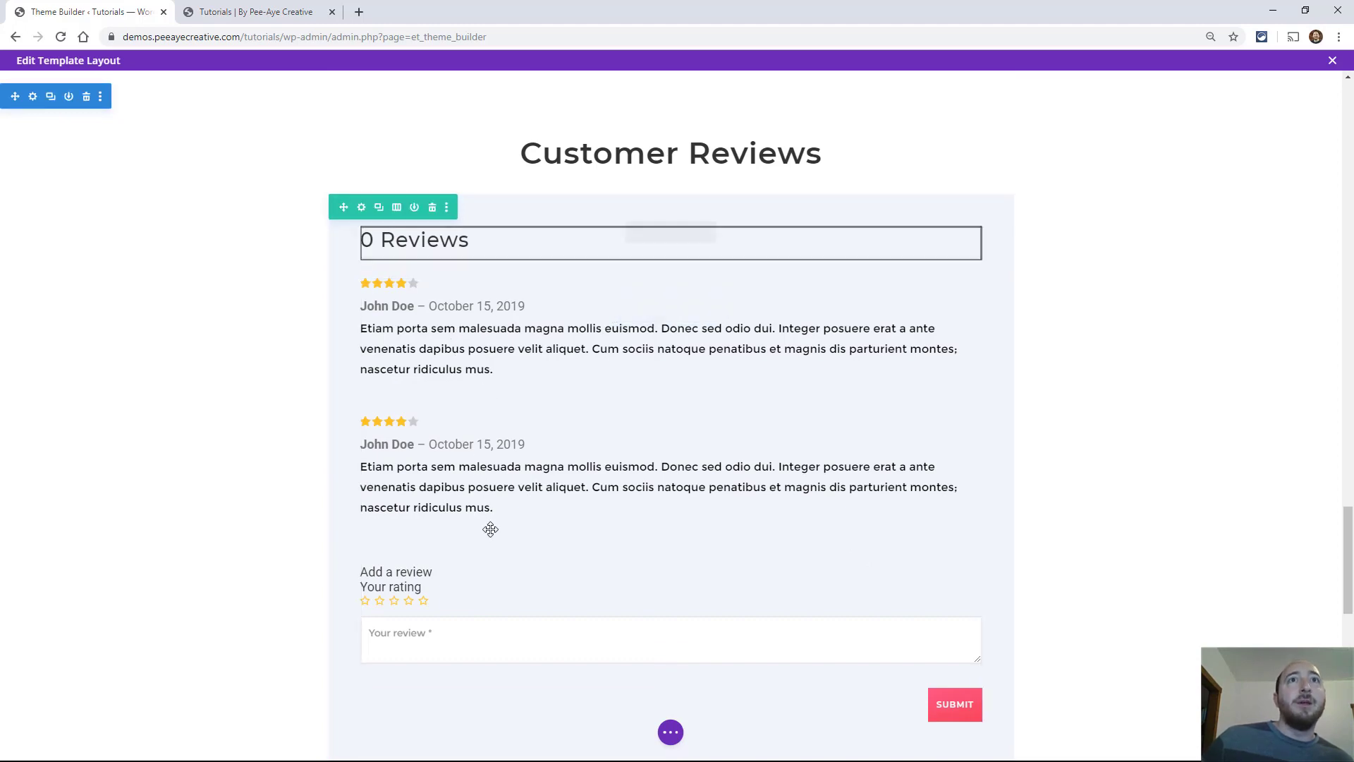
pyautogui.scroll(5, 423, 432)
pyautogui.scroll(5, 422, 432)
pyautogui.scroll(2, 423, 432)
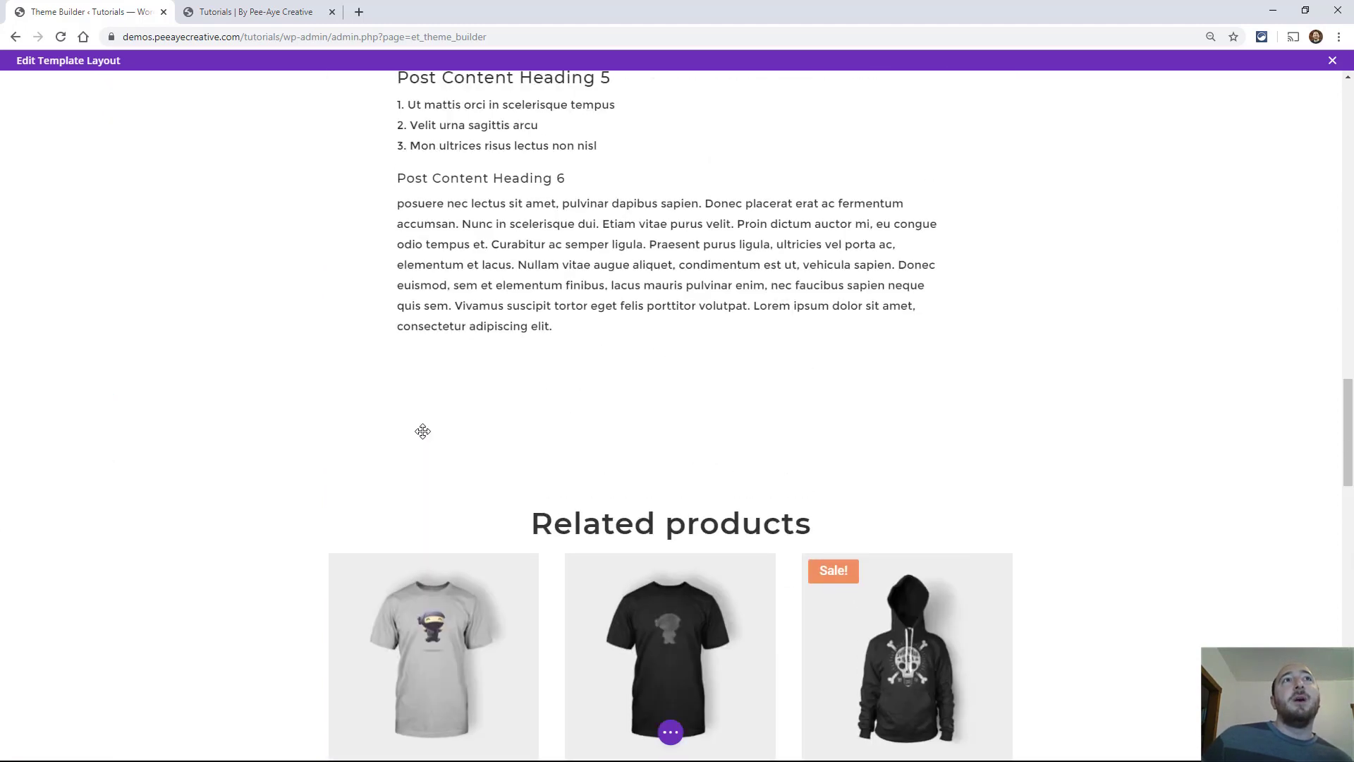
pyautogui.scroll(1, 1205, 169)
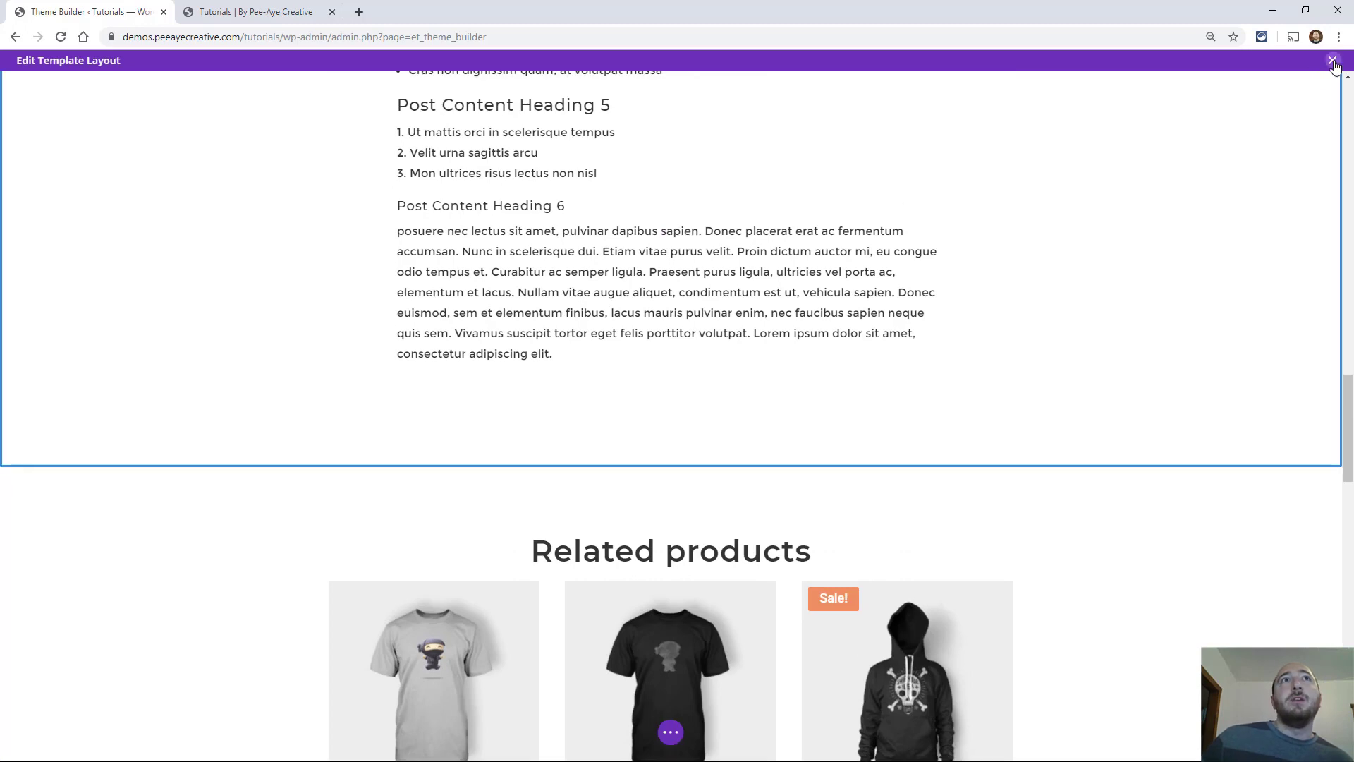
pyautogui.click(1333, 60)
# Discard the product layout changes and open the All Category Pages blog grid's settings
pyautogui.click(606, 465)
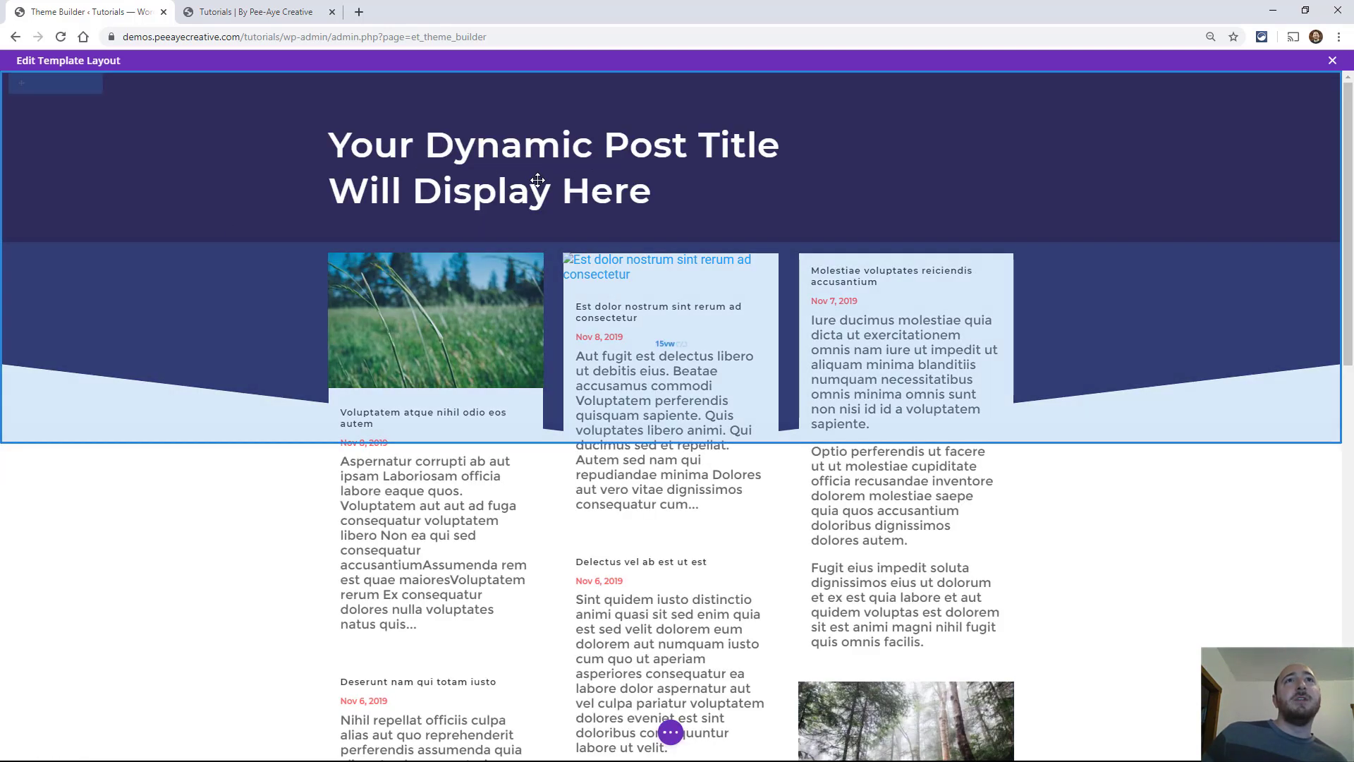
pyautogui.moveTo(502, 376)
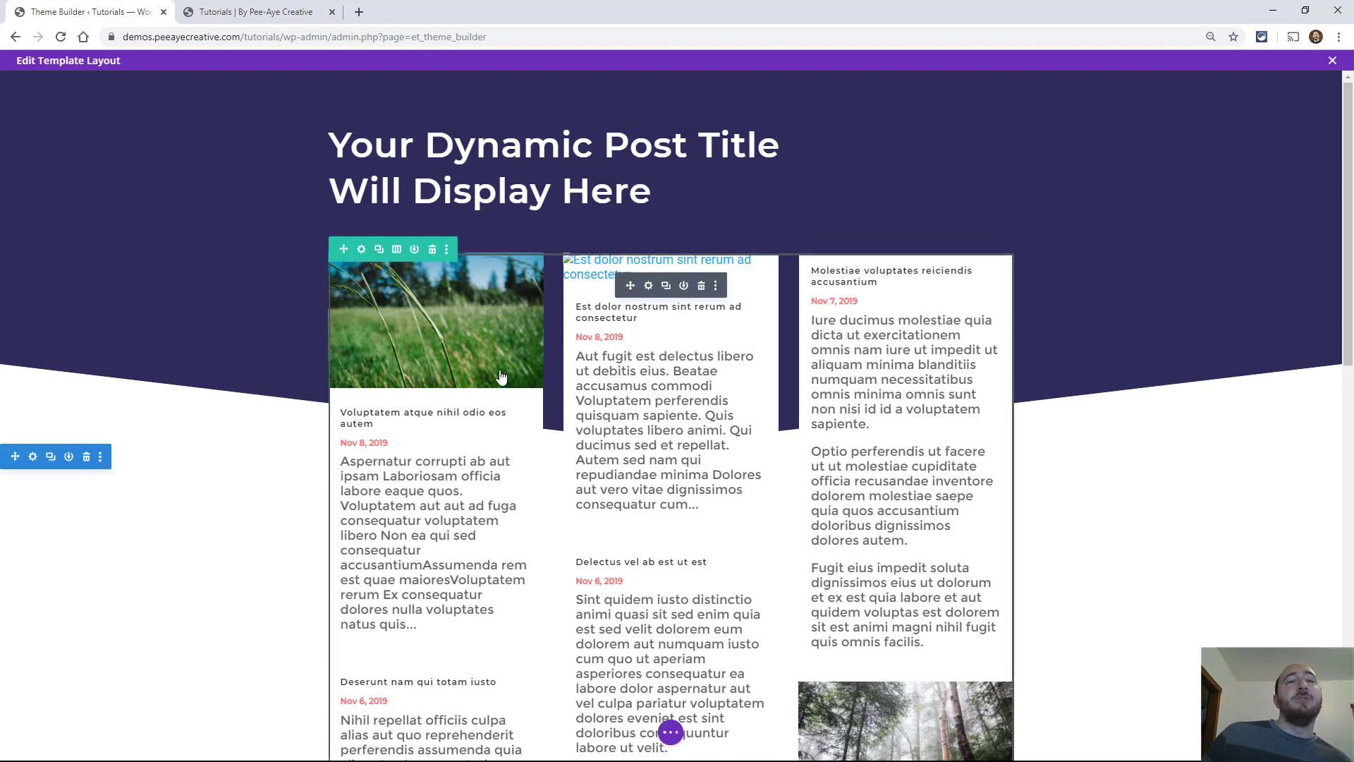
pyautogui.click(650, 289)
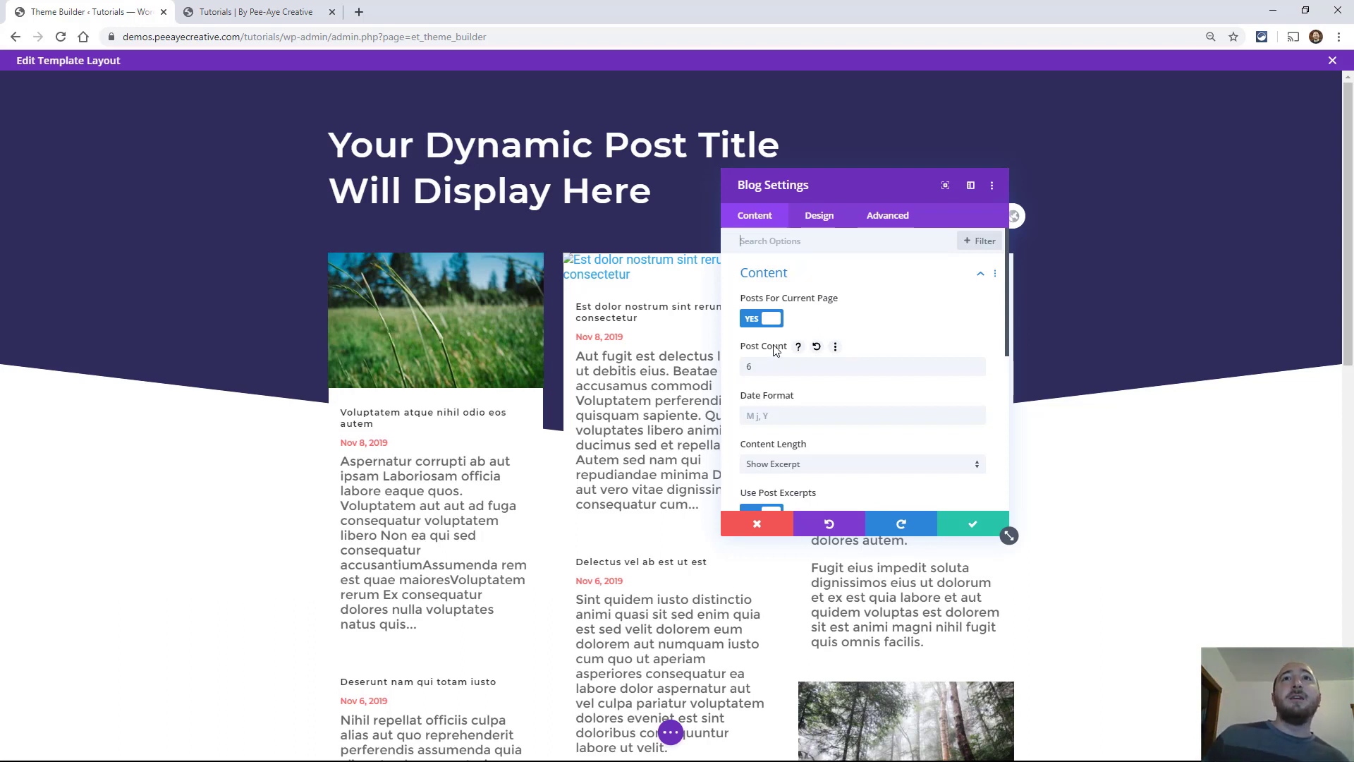
# Confirm the Blog Settings (current-page posts, six per page) and return to the five-template overview
pyautogui.click(973, 524)
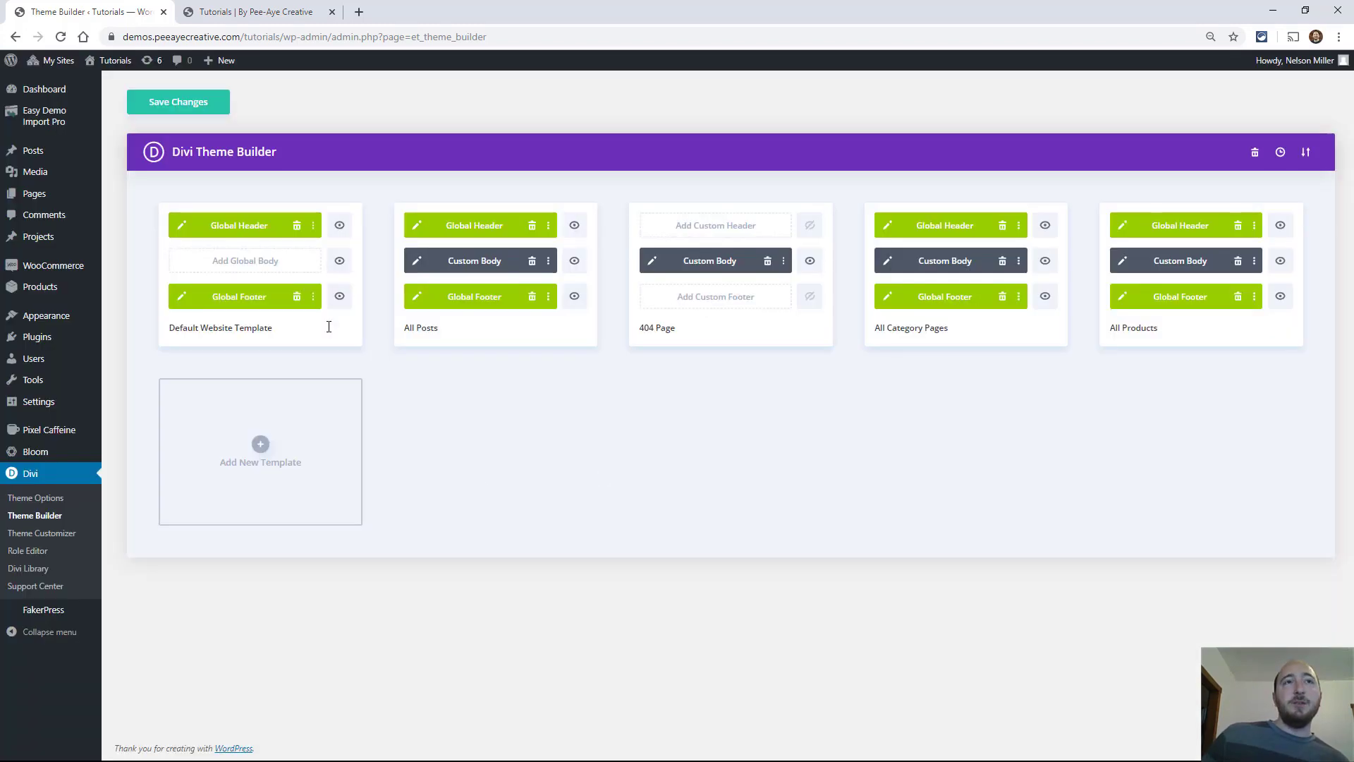